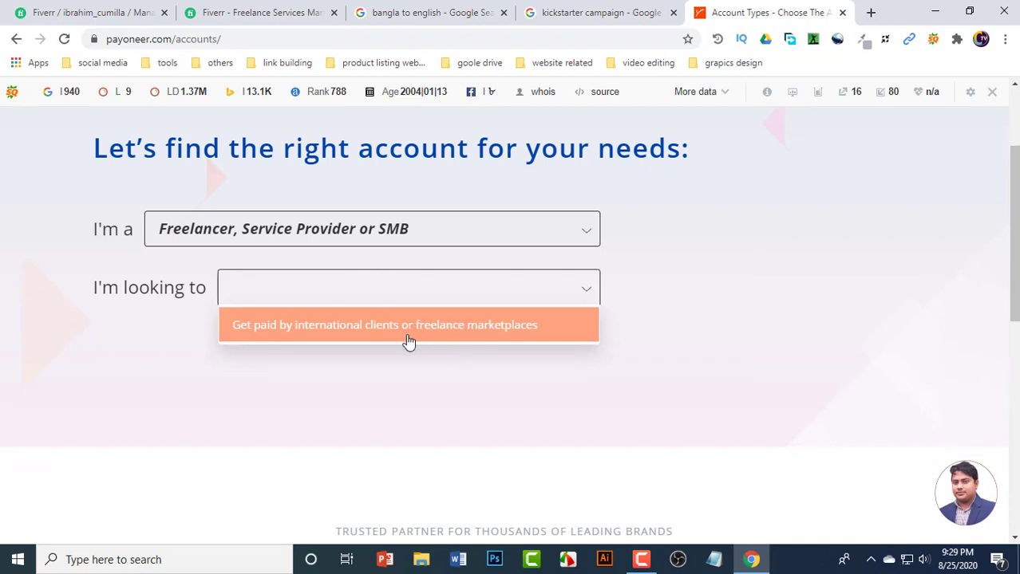
# Choose getting paid by international clients, volume under $5,000, and register as a freelancer.
pyautogui.click(467, 336)
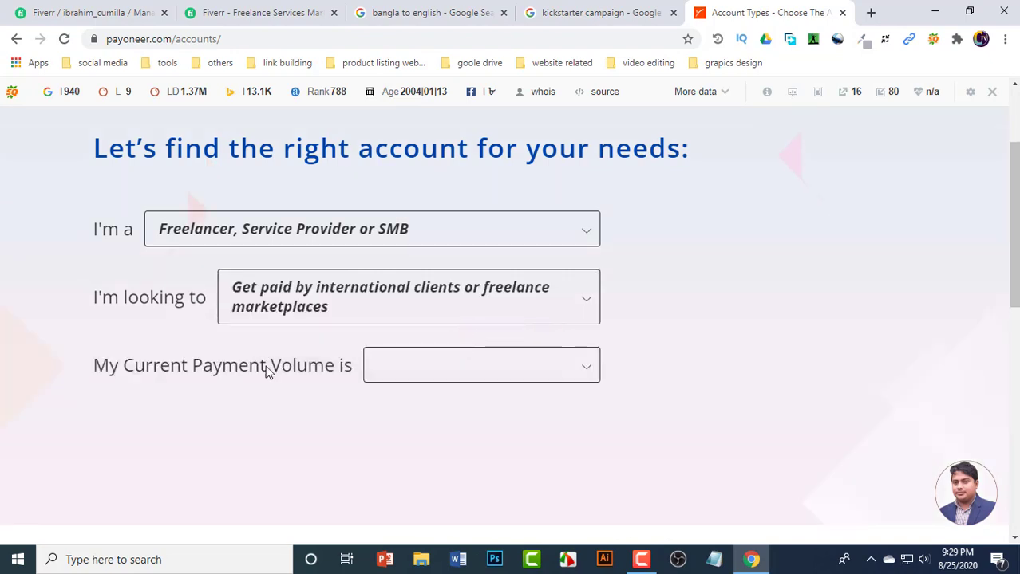
pyautogui.click(442, 375)
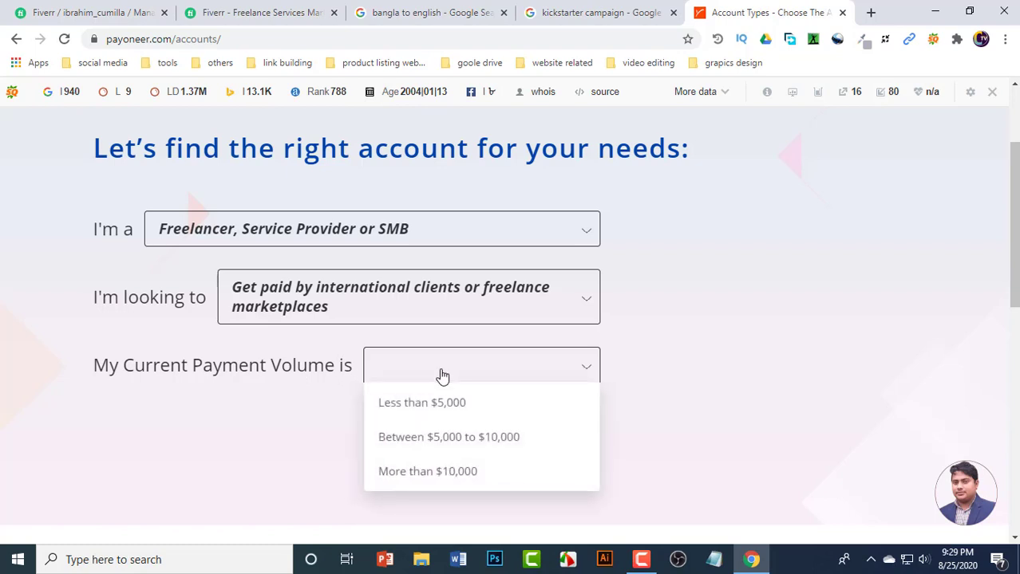
pyautogui.click(511, 414)
pyautogui.scroll(-2, 512, 414)
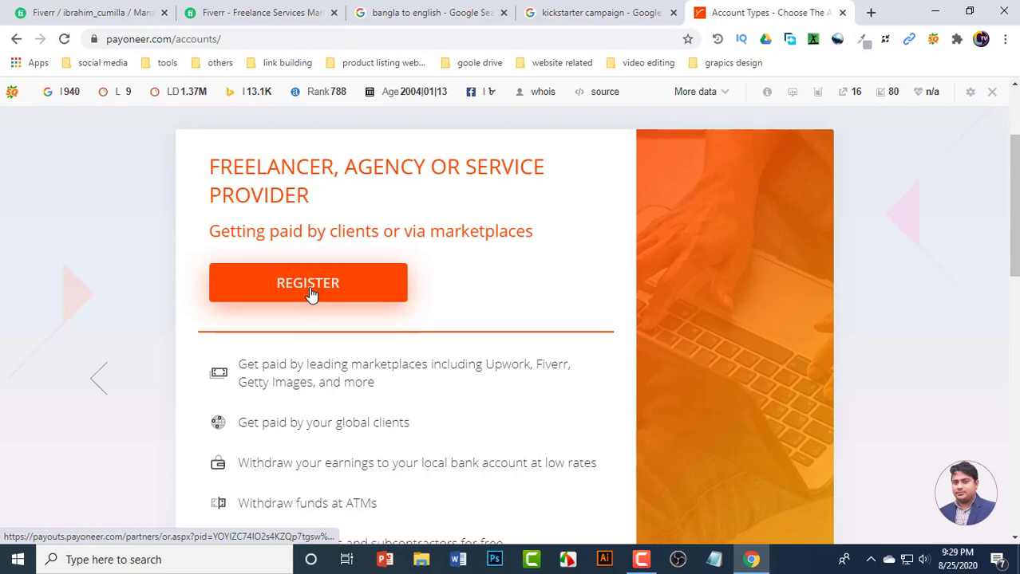
pyautogui.click(312, 294)
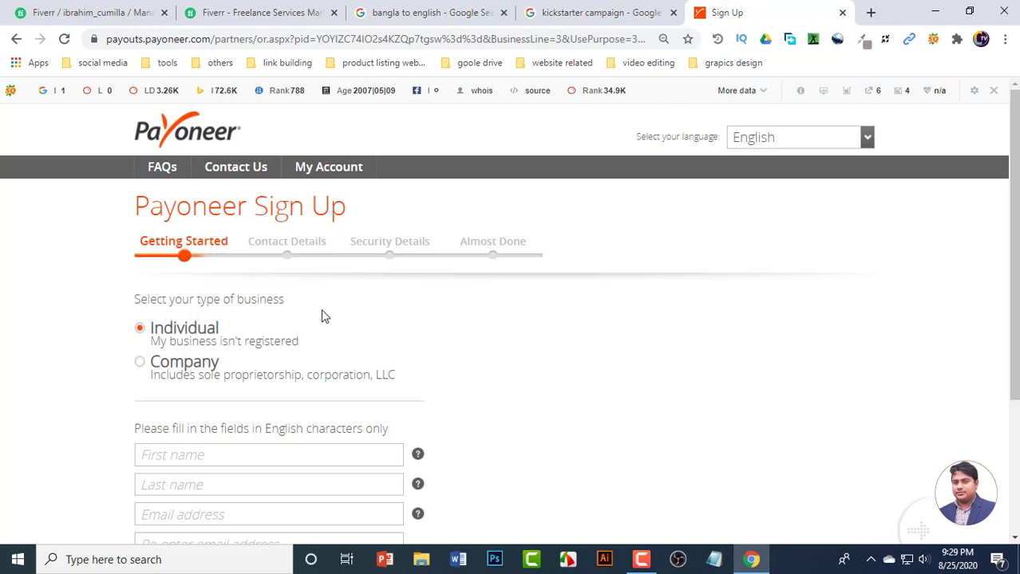
# Scroll the Sign Up page down to the name and email fields, keeping Individual selected.
pyautogui.scroll(-2, 311, 317)
pyautogui.scroll(2, 315, 308)
pyautogui.scroll(-2, 539, 252)
pyautogui.scroll(2, 539, 252)
pyautogui.scroll(-1, 211, 343)
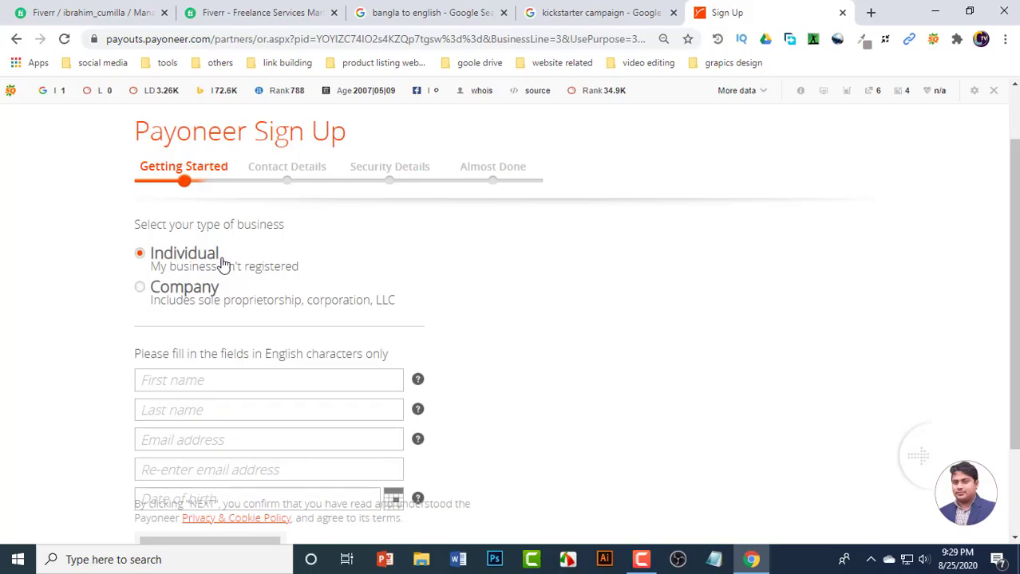
pyautogui.scroll(-1, 223, 264)
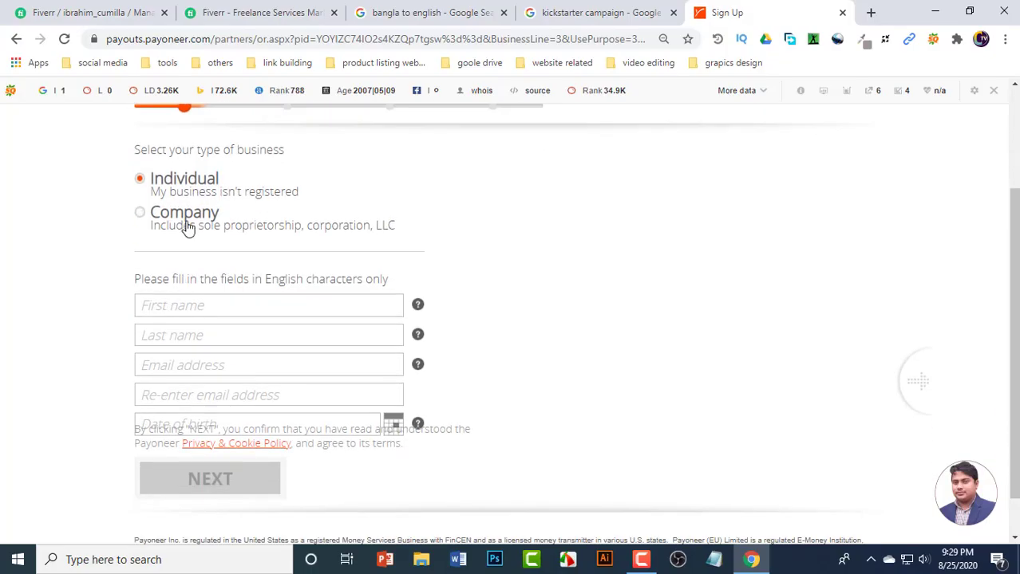
# Fill in the applicant's first name and last name.
pyautogui.click(215, 304)
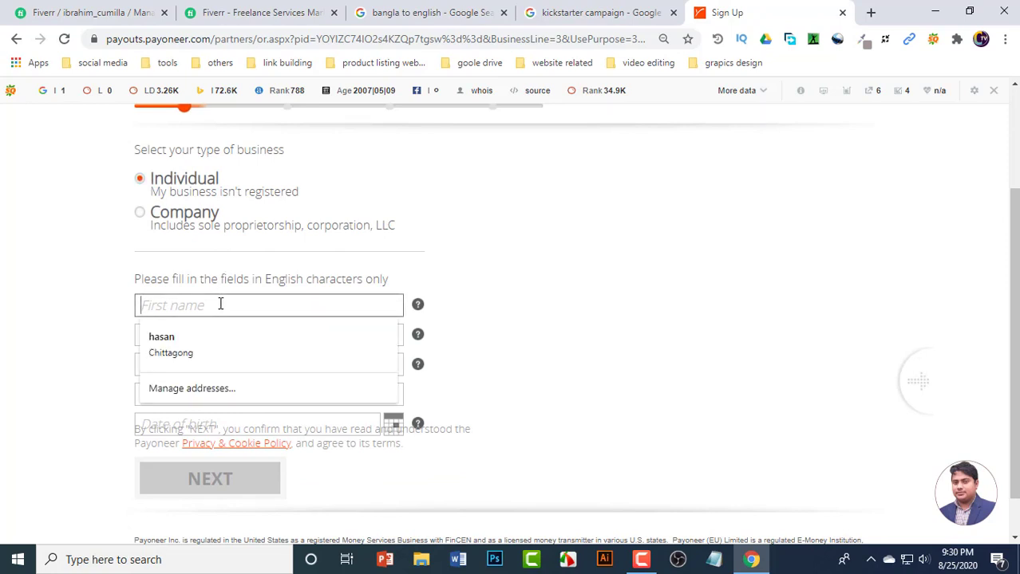
pyautogui.write('i')
pyautogui.press('BackSpace')
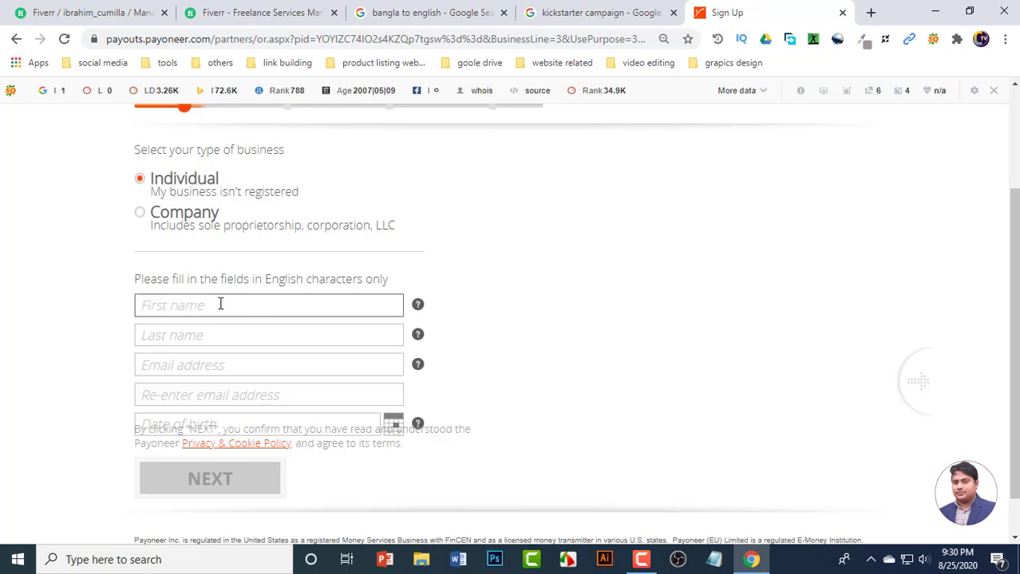
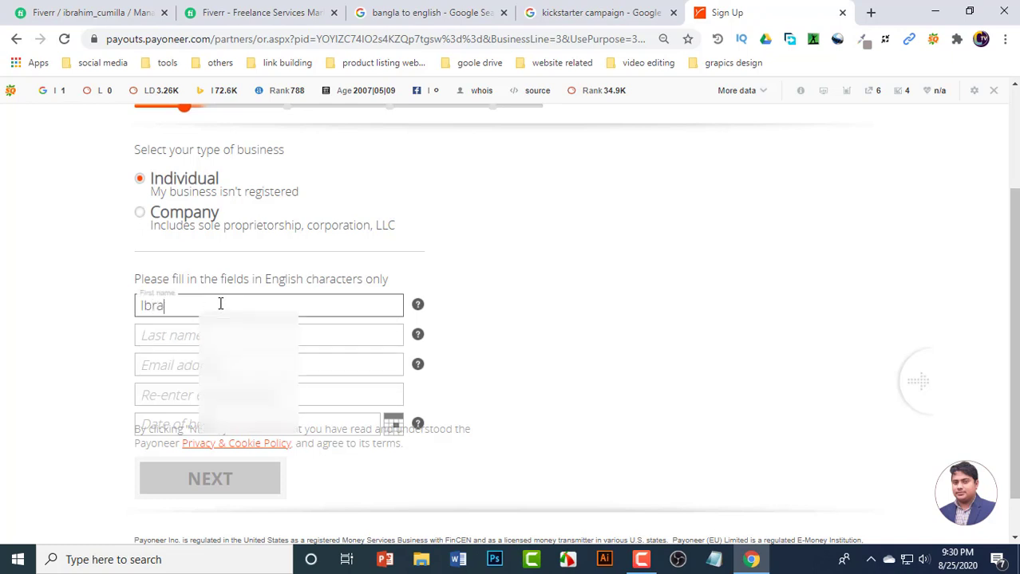
pyautogui.click(192, 335)
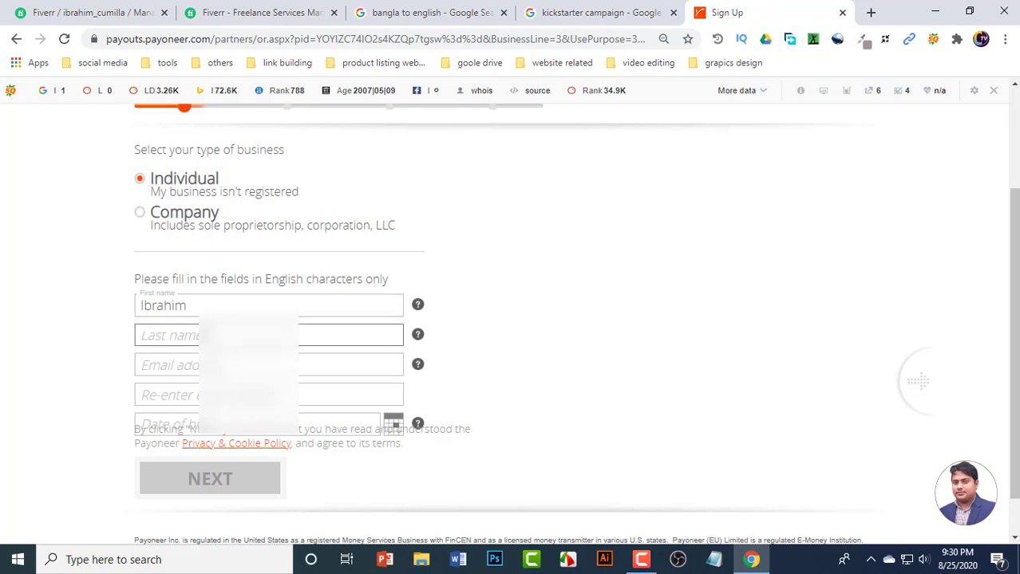
# Enter the applicant's email address and paste it into the re-enter email field.
pyautogui.click(165, 365)
pyautogui.write('ibrahim.be')
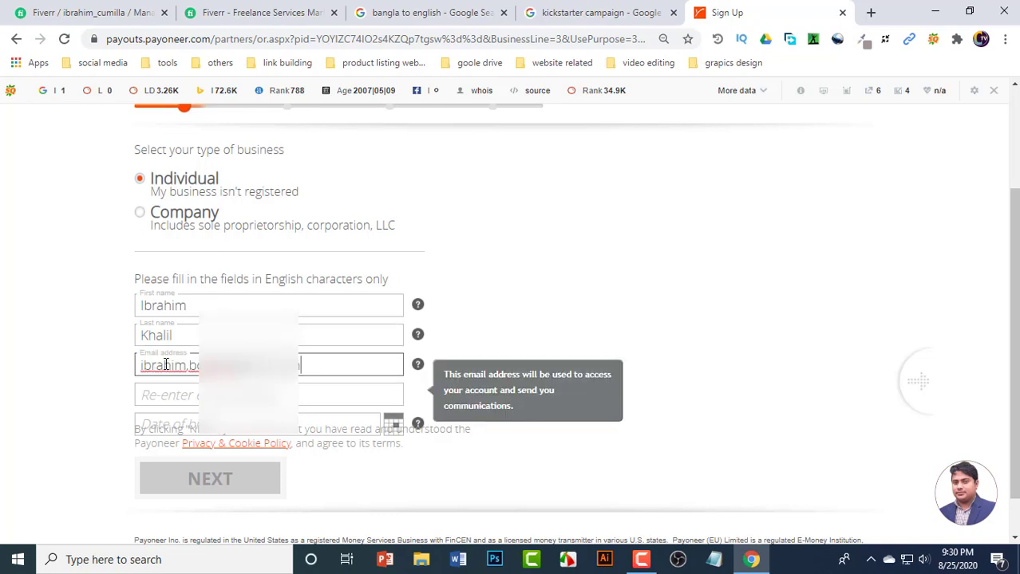
pyautogui.scroll(-1, 165, 364)
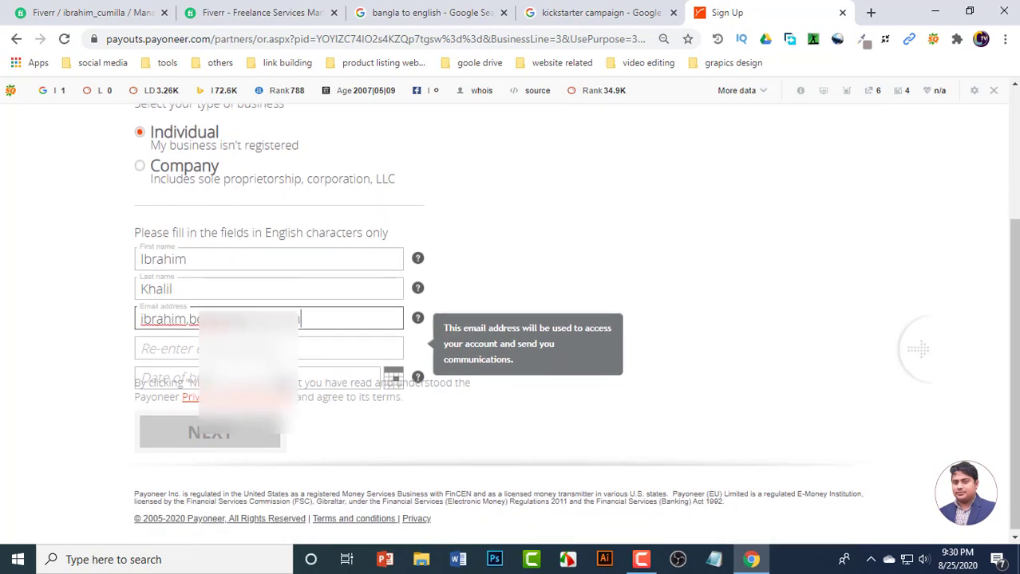
pyautogui.click(149, 352)
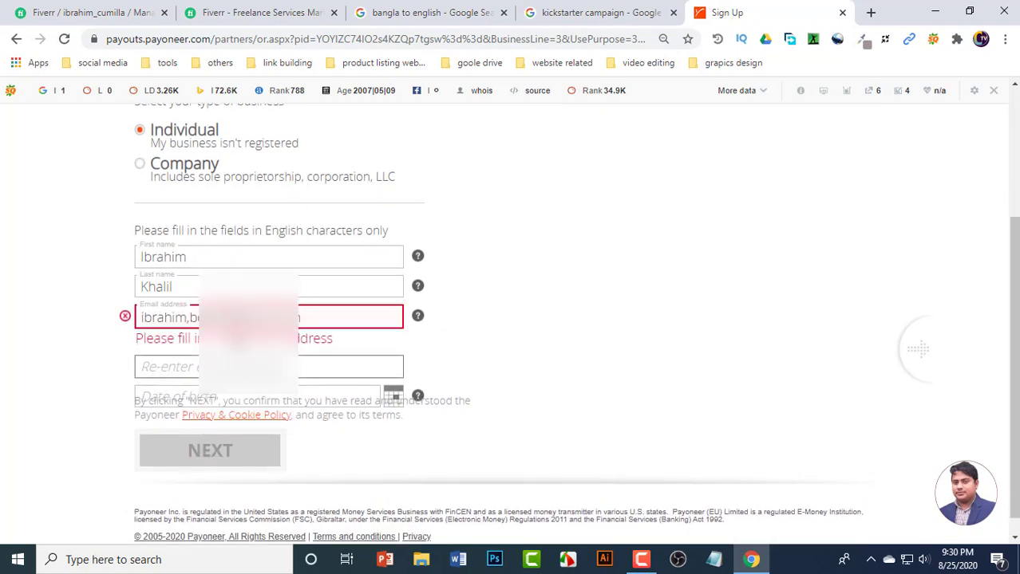
pyautogui.scroll(-1, 150, 352)
pyautogui.hotkey('ctrl', 'v')
pyautogui.scroll(-1, 176, 354)
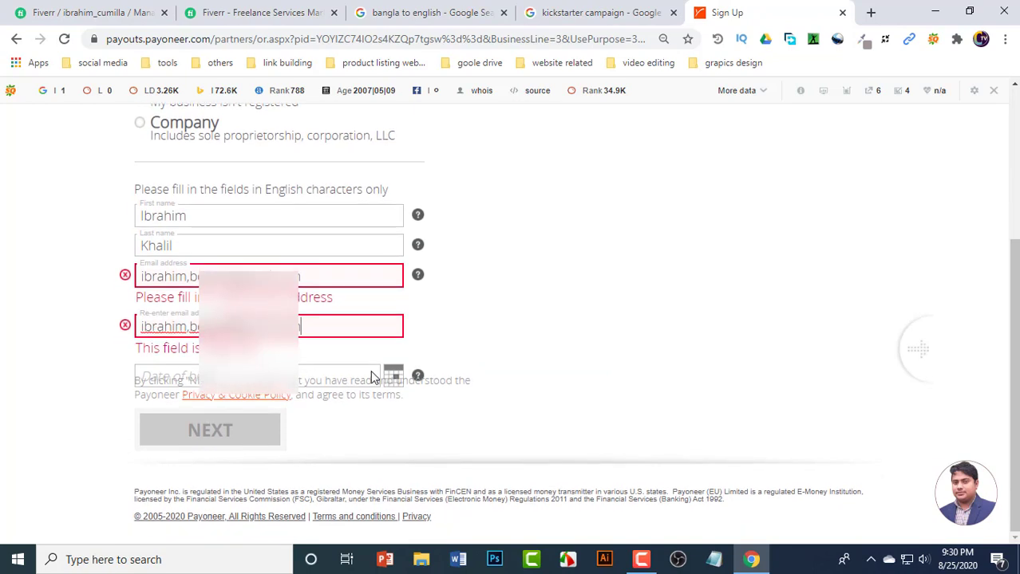
pyautogui.scroll(1, 396, 373)
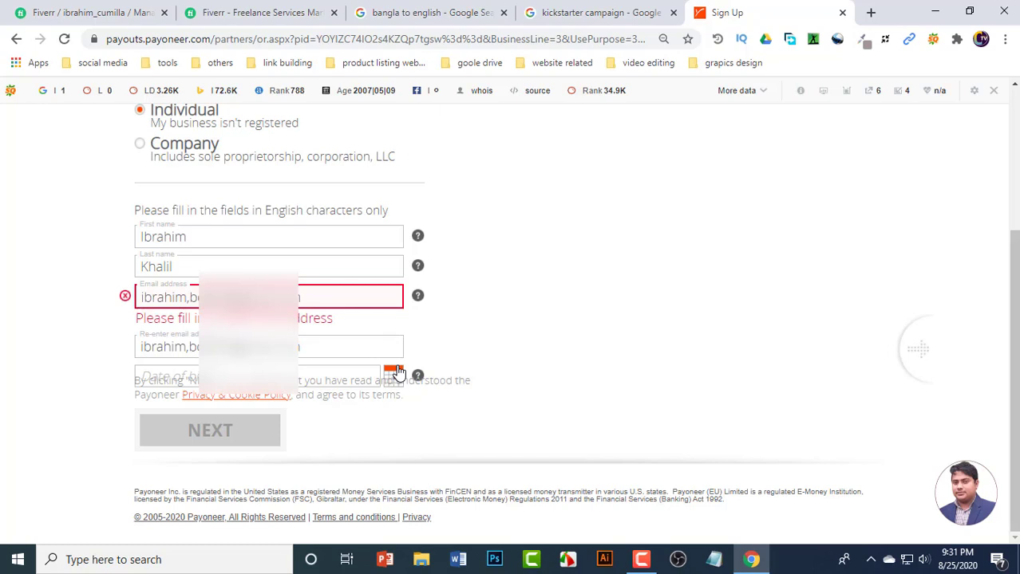
pyautogui.click(397, 373)
pyautogui.click(252, 244)
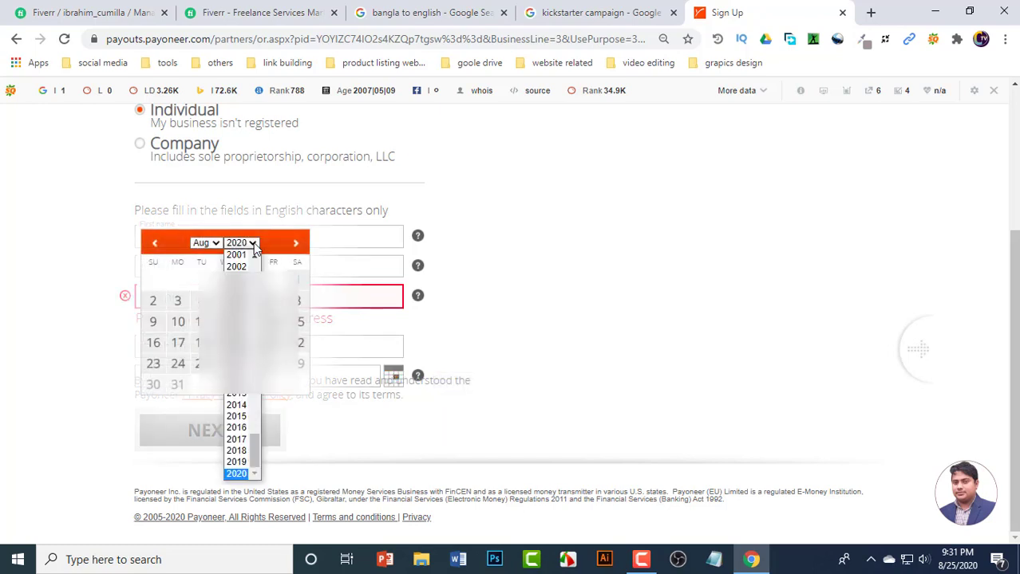
pyautogui.scroll(6, 243, 347)
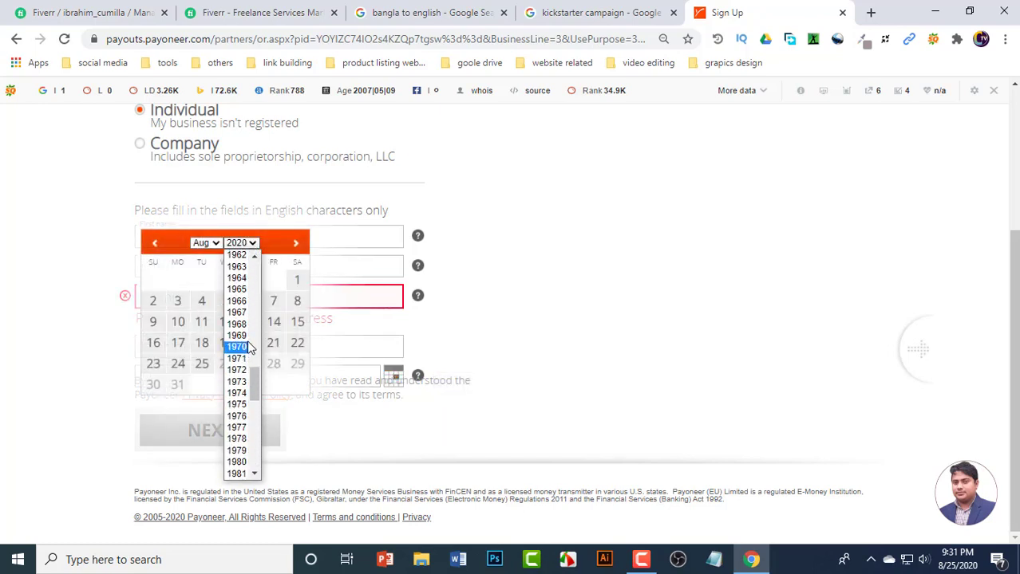
pyautogui.scroll(-4, 247, 355)
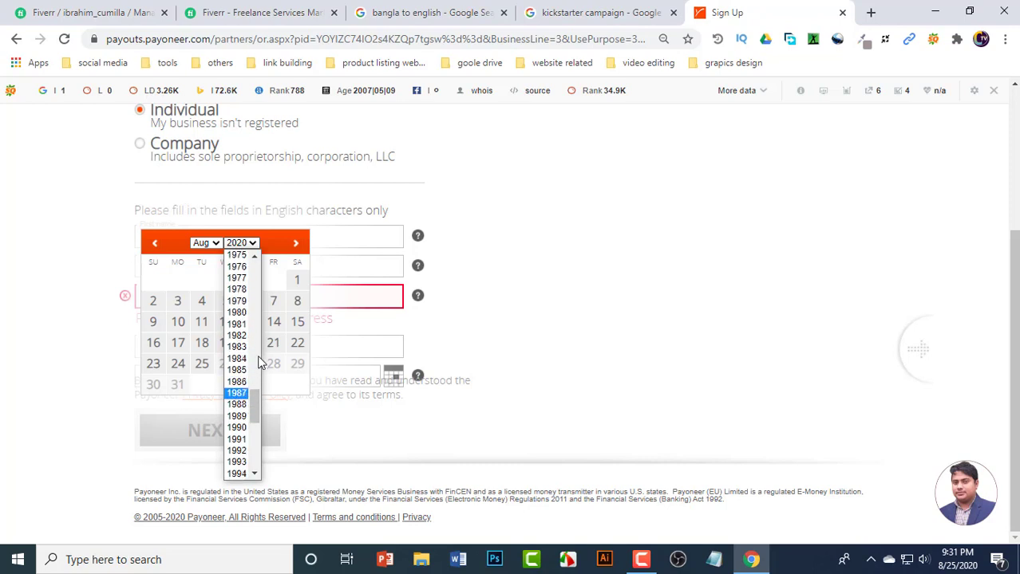
pyautogui.click(237, 405)
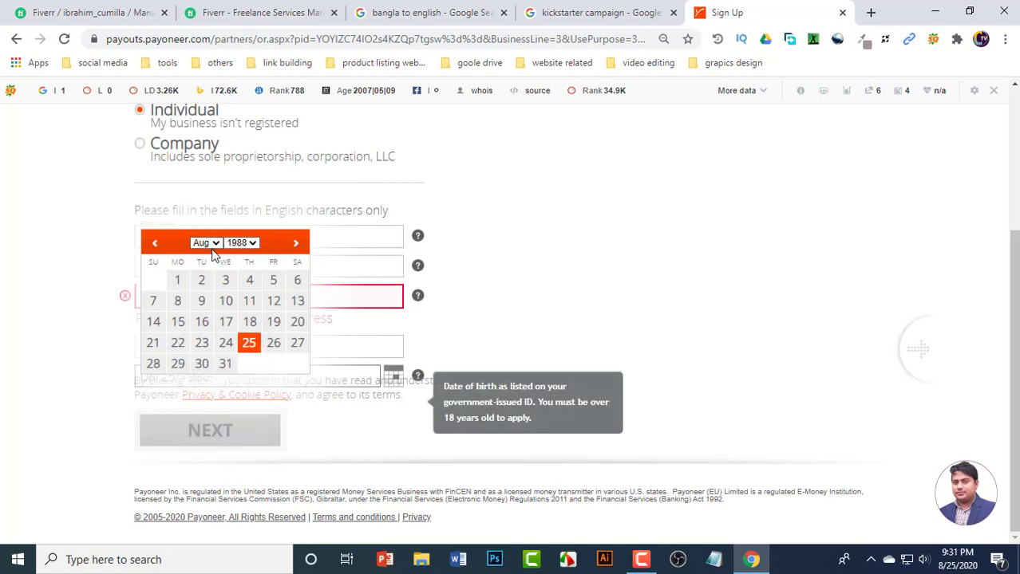
pyautogui.click(214, 244)
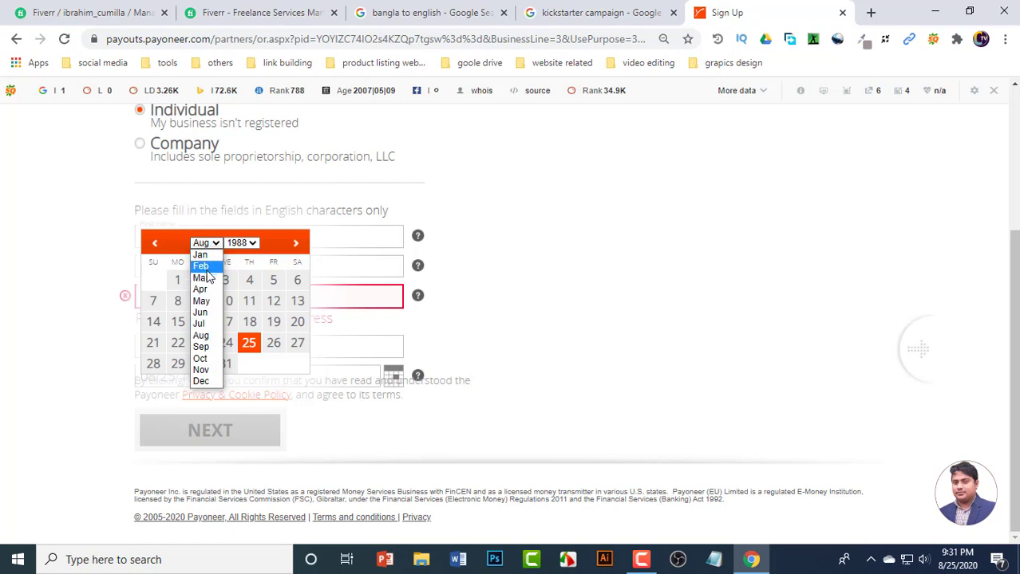
pyautogui.click(203, 267)
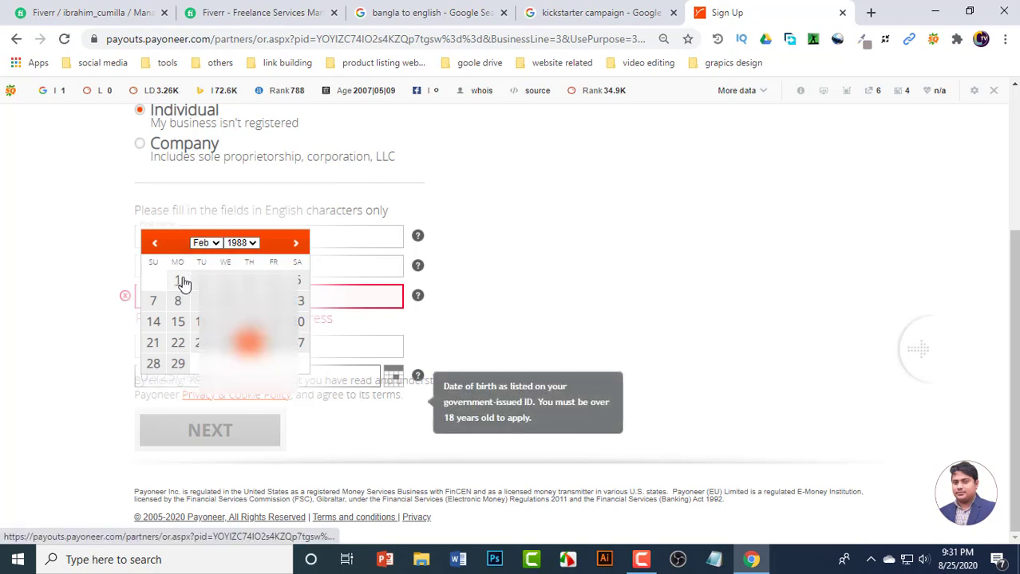
pyautogui.click(183, 283)
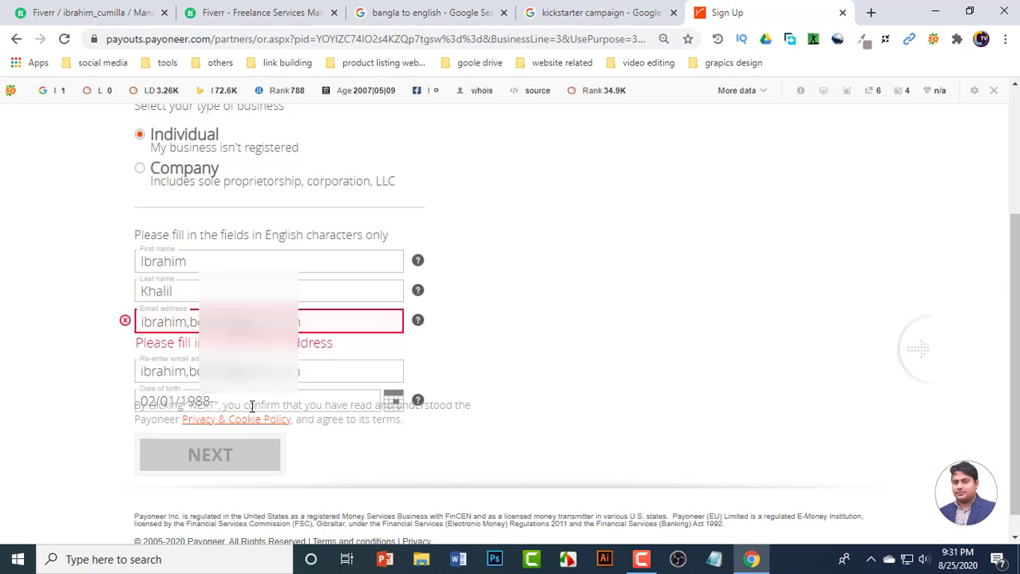
pyautogui.click(225, 433)
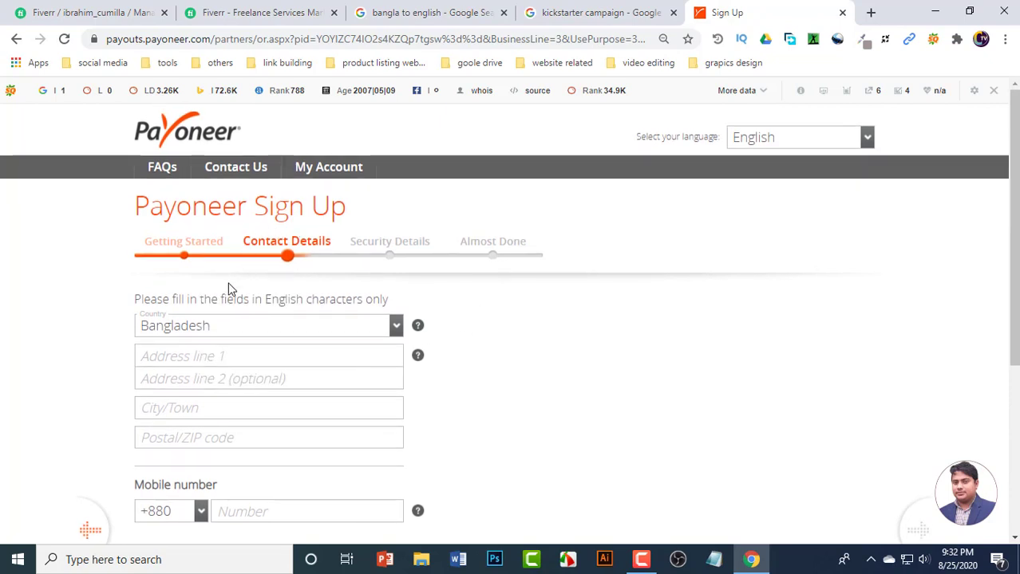
# Keep Bangladesh as the country and enter the street address in Address line 1 without the trailing comma.
pyautogui.scroll(-1, 499, 316)
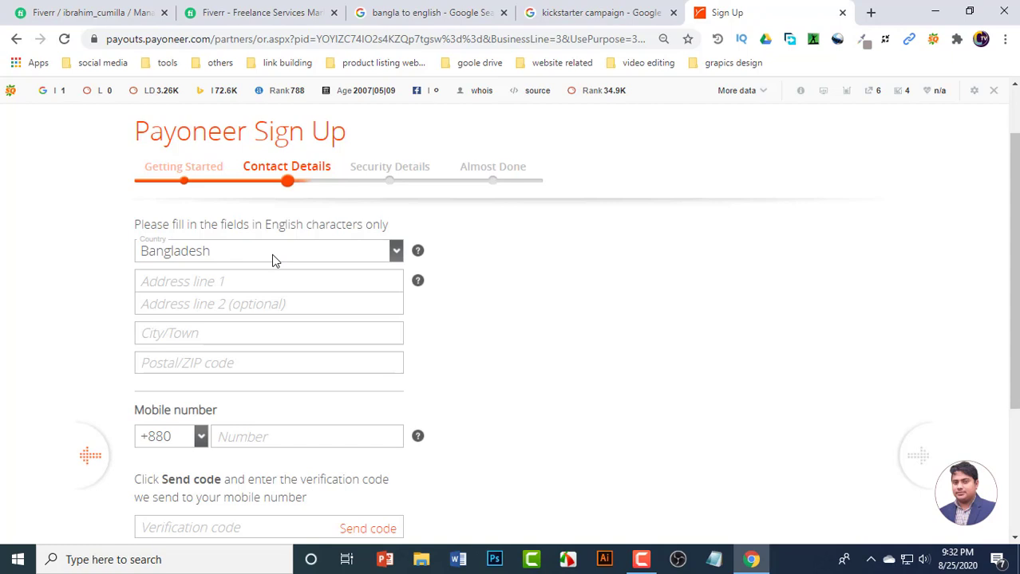
pyautogui.click(272, 259)
pyautogui.click(272, 260)
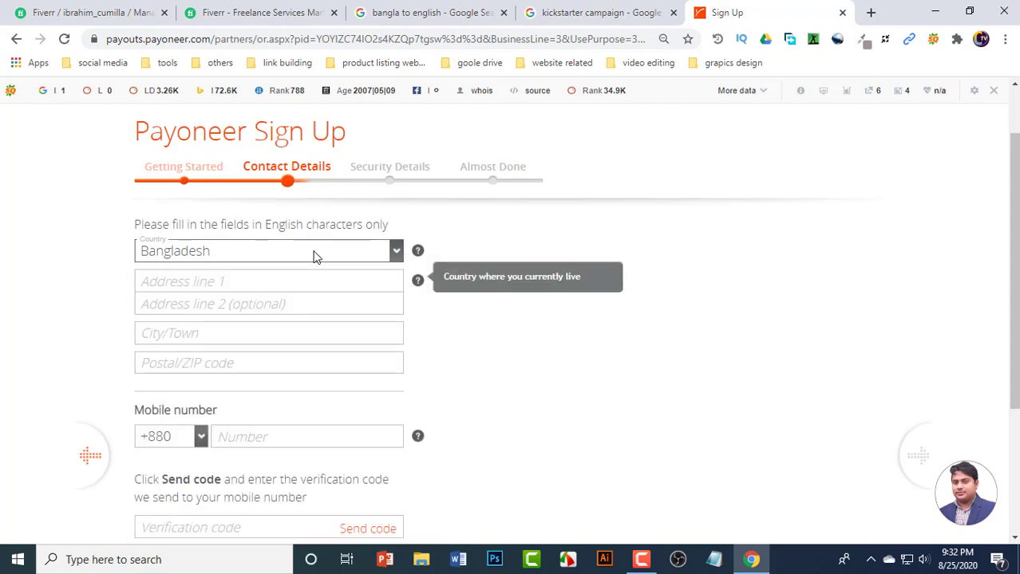
pyautogui.click(261, 282)
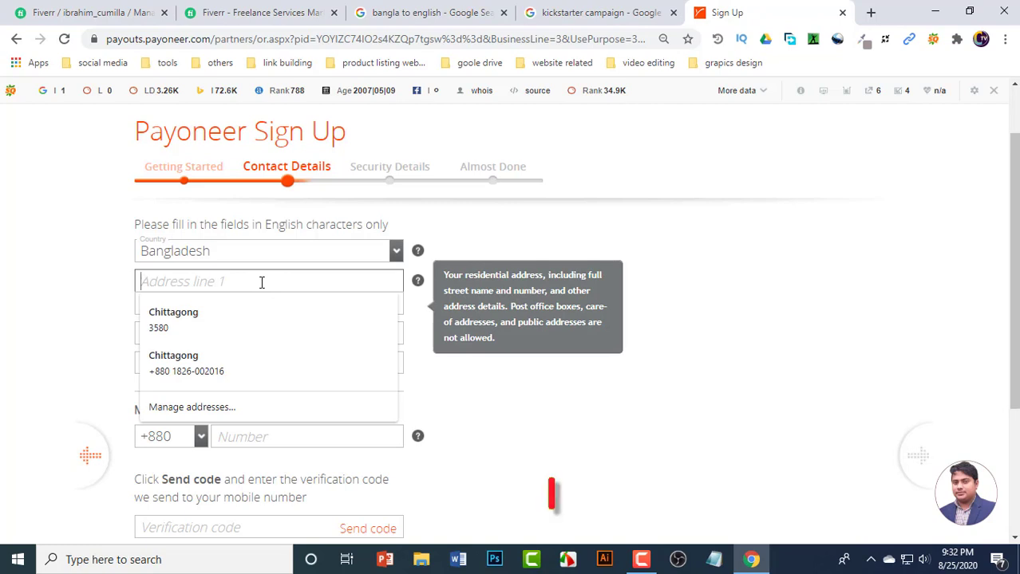
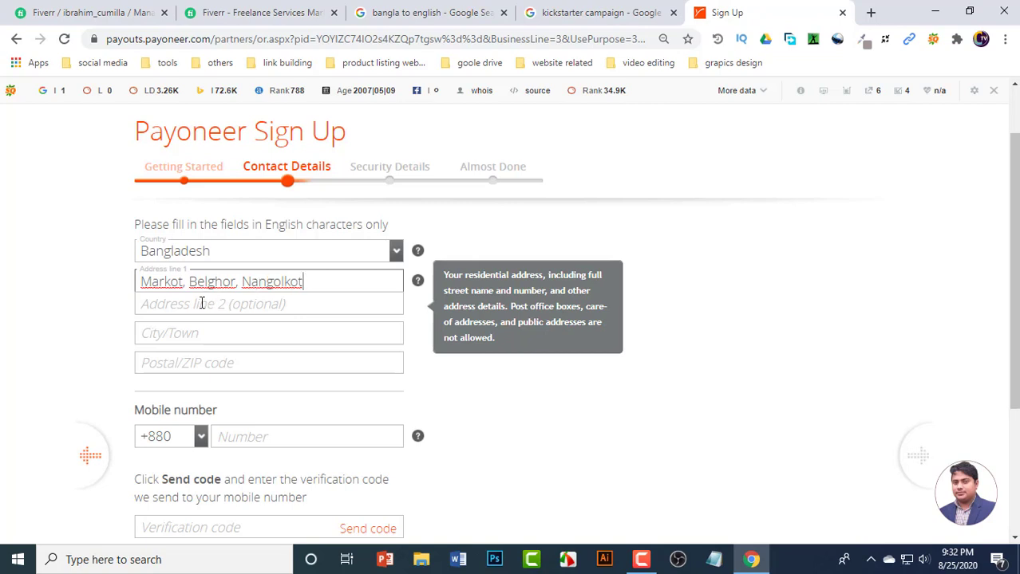
pyautogui.click(203, 304)
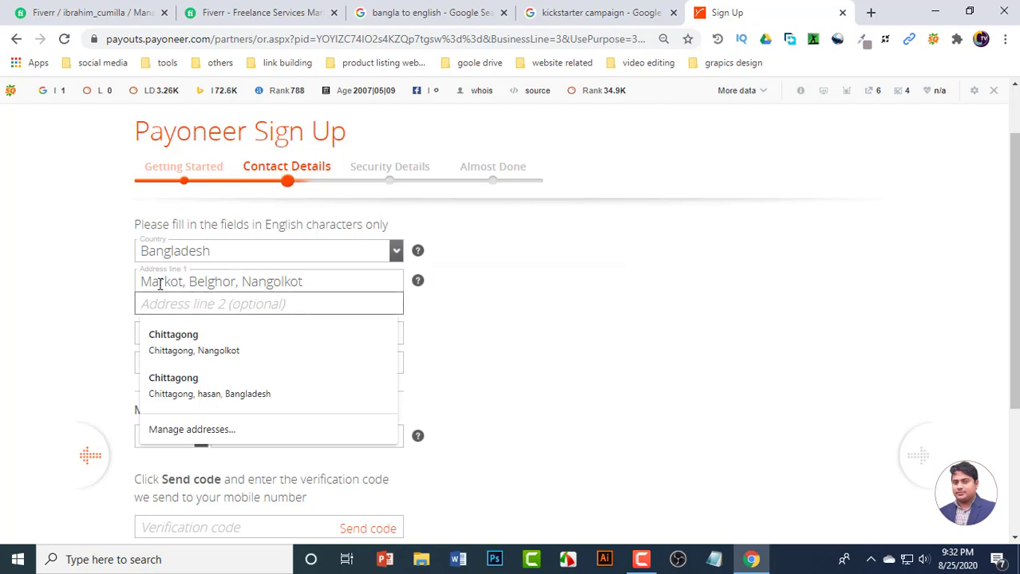
pyautogui.click(312, 281)
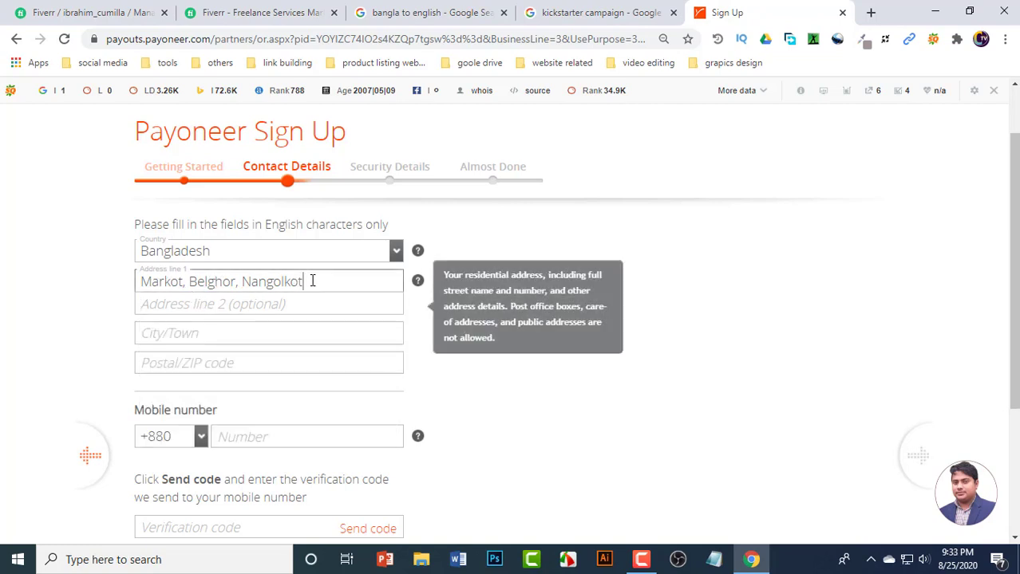
pyautogui.click(194, 304)
pyautogui.click(485, 333)
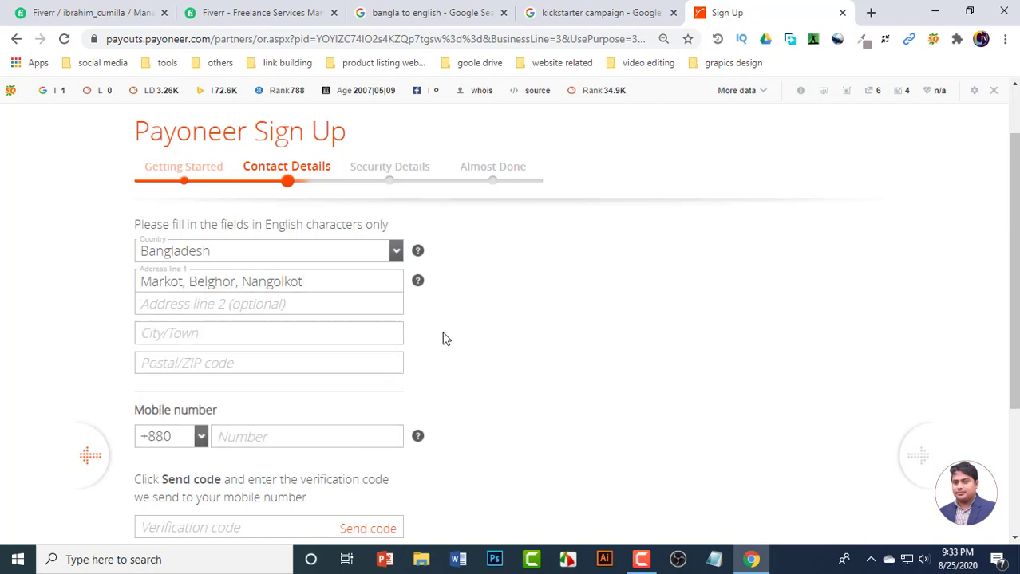
# Fill in the City/Town and Postal/ZIP code, dismissing the autofill suggestions.
pyautogui.click(200, 335)
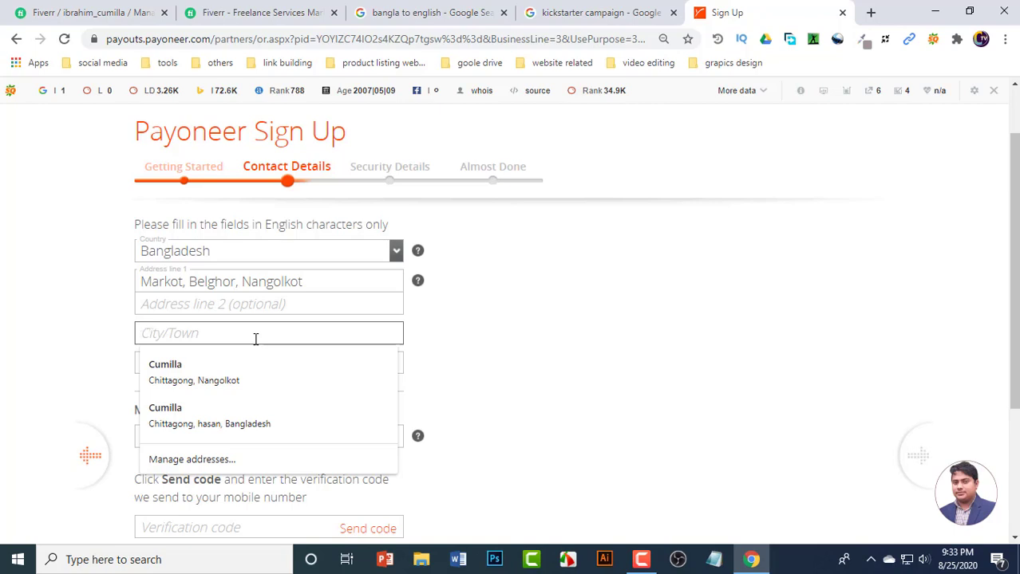
pyautogui.write('Cum')
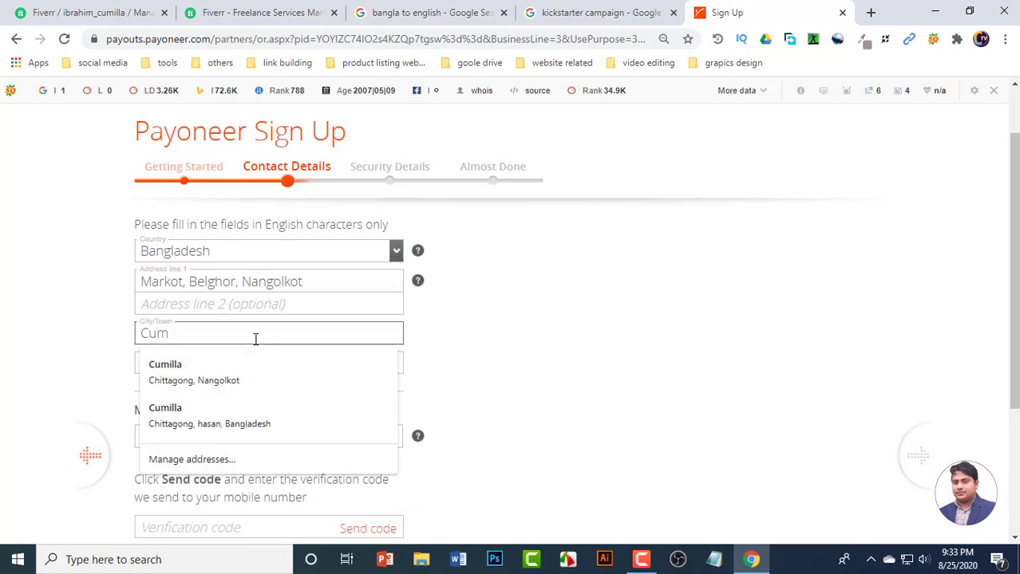
pyautogui.write('illa')
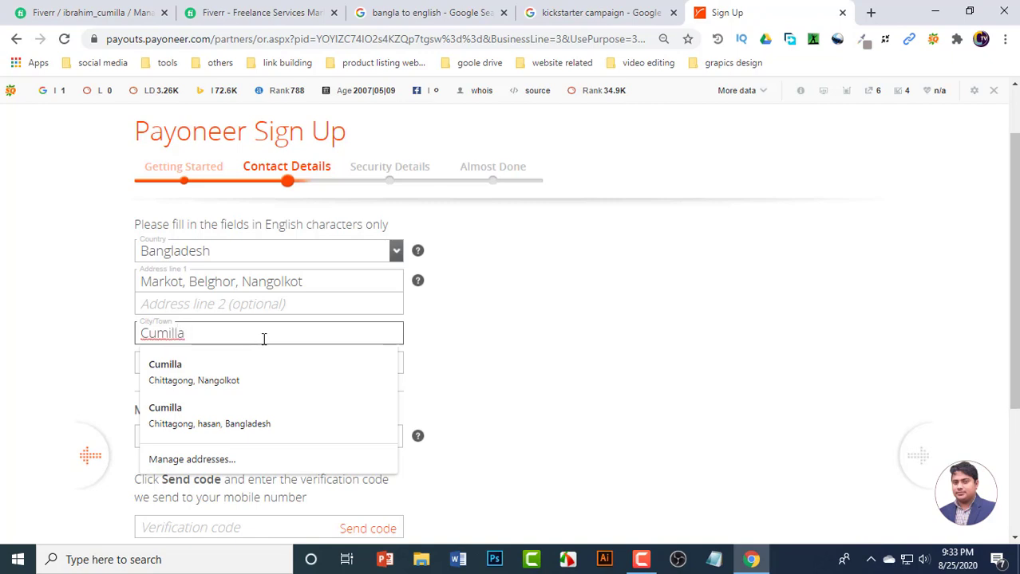
pyautogui.click(461, 335)
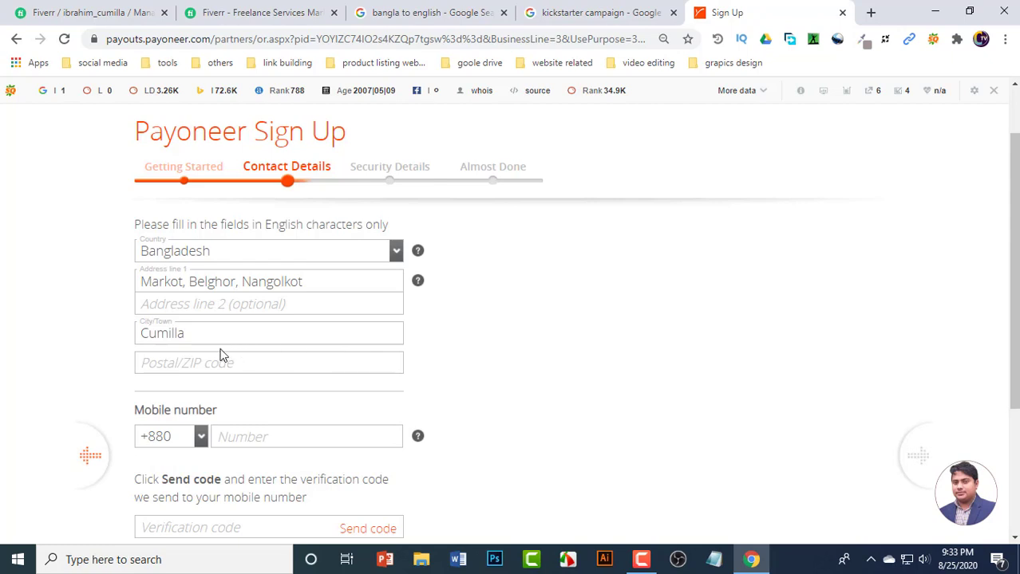
pyautogui.scroll(-1, 221, 354)
pyautogui.click(209, 286)
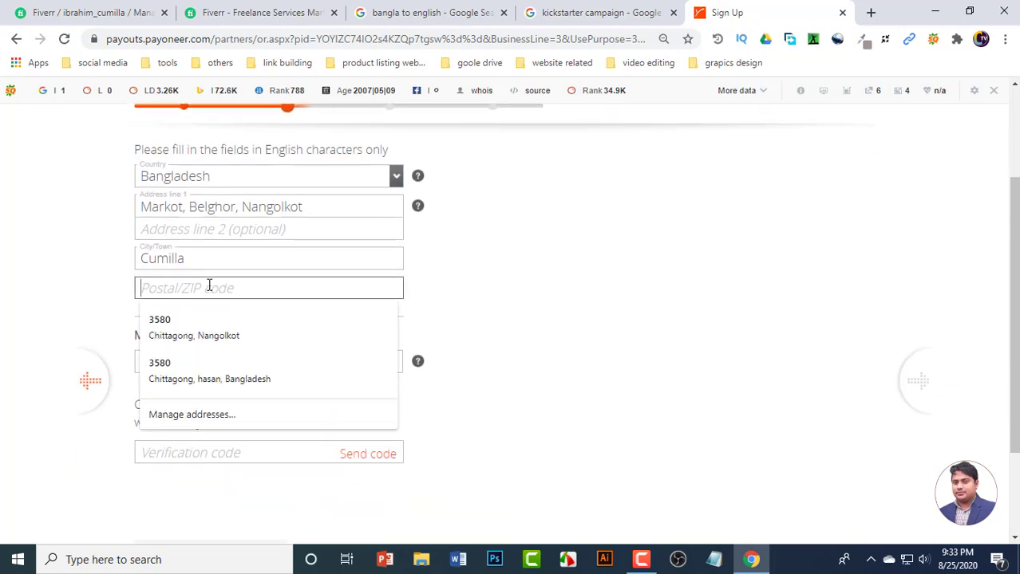
pyautogui.write('35')
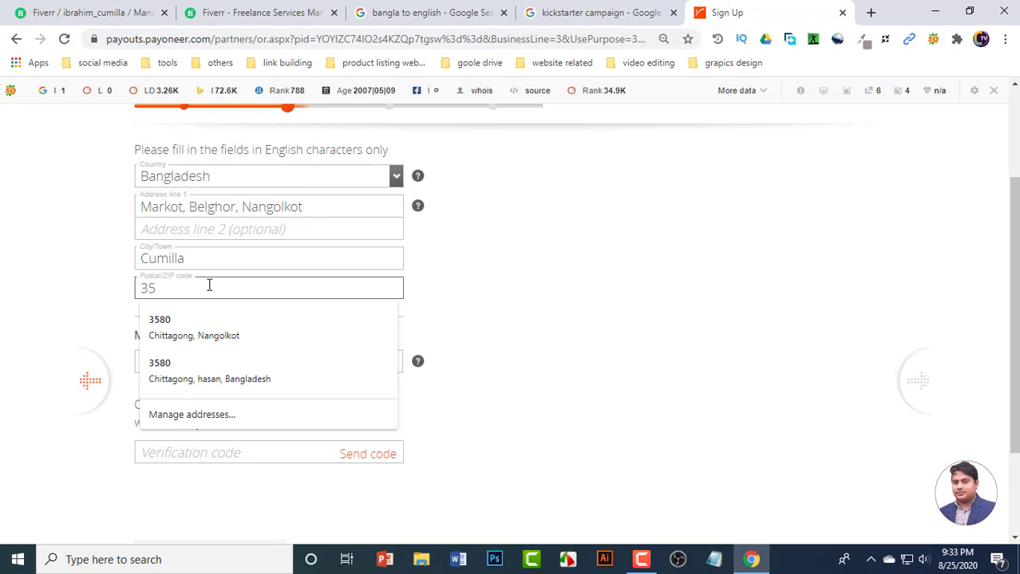
pyautogui.write('70')
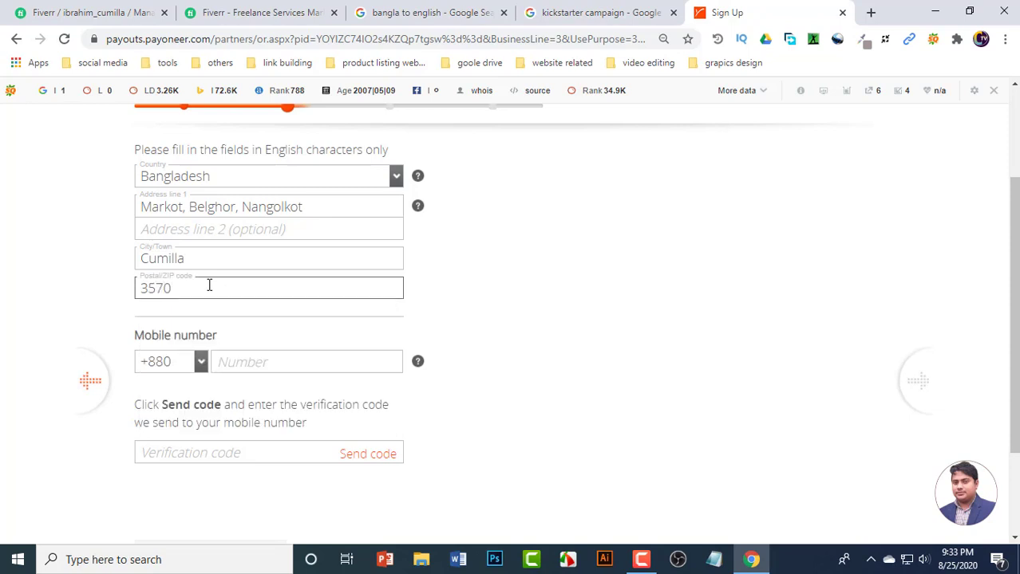
pyautogui.scroll(-2, 209, 285)
# Verify the mobile number with the texted verification code and submit Contact Details.
pyautogui.click(282, 230)
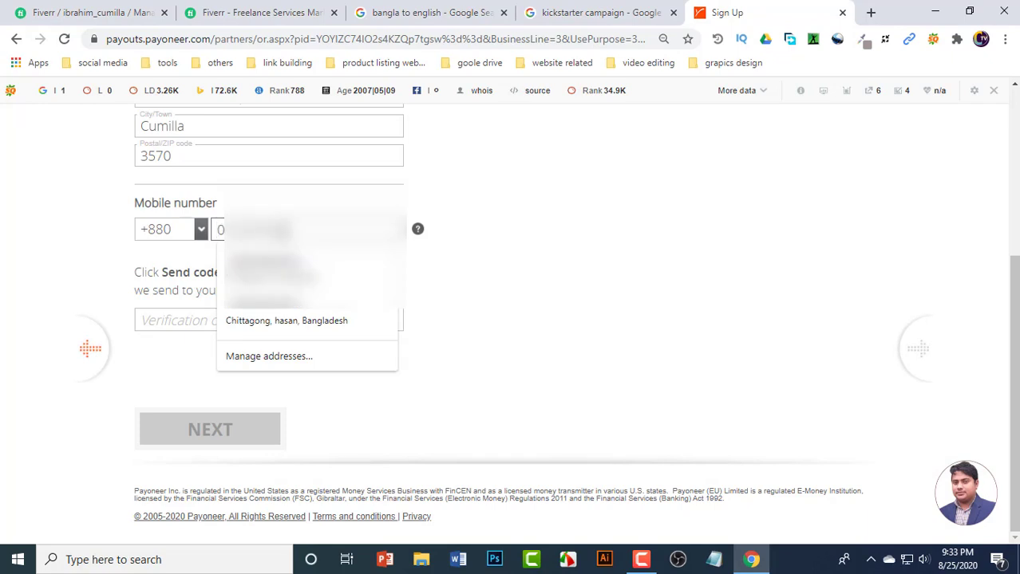
pyautogui.click(485, 265)
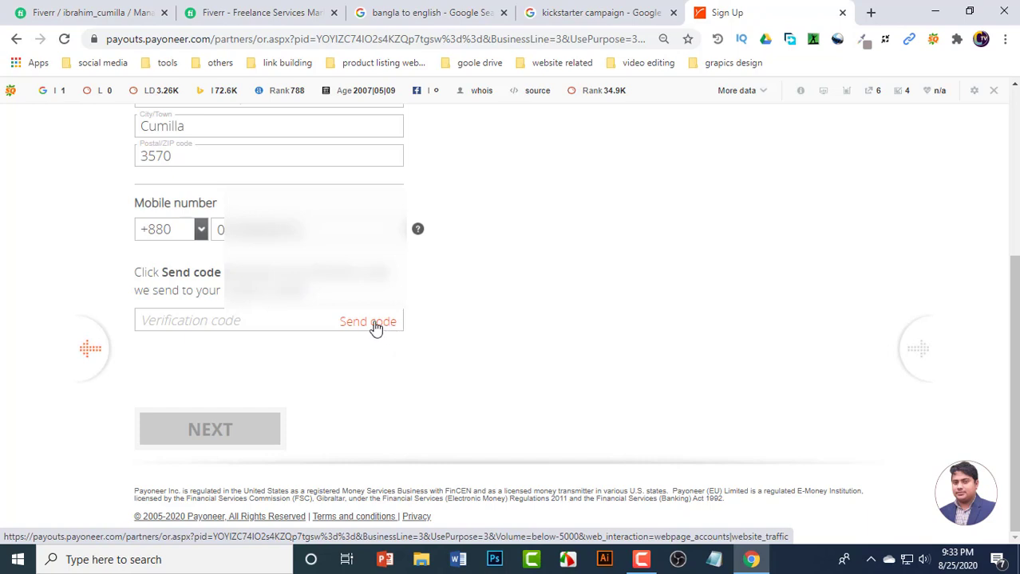
pyautogui.click(371, 323)
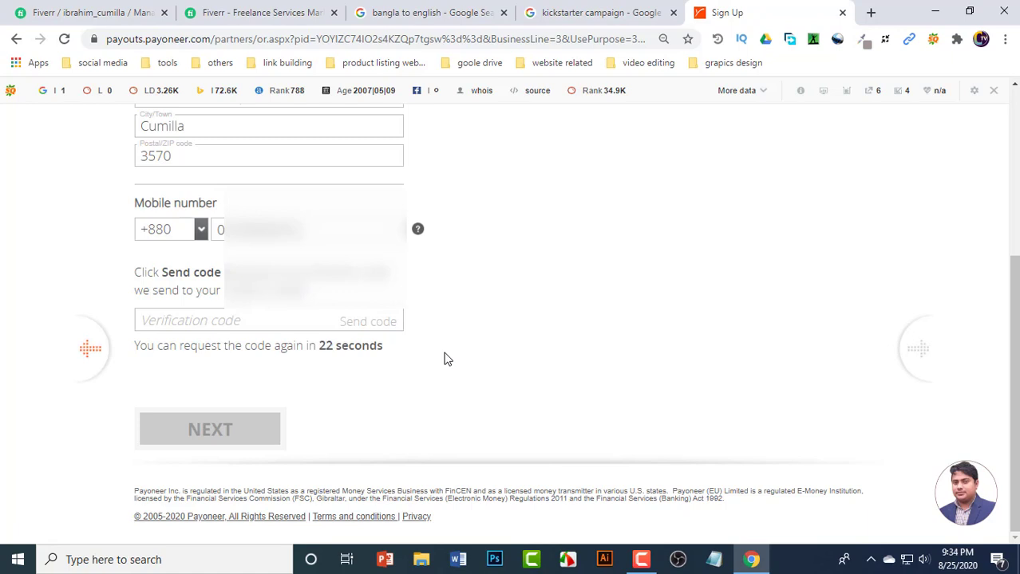
pyautogui.click(245, 319)
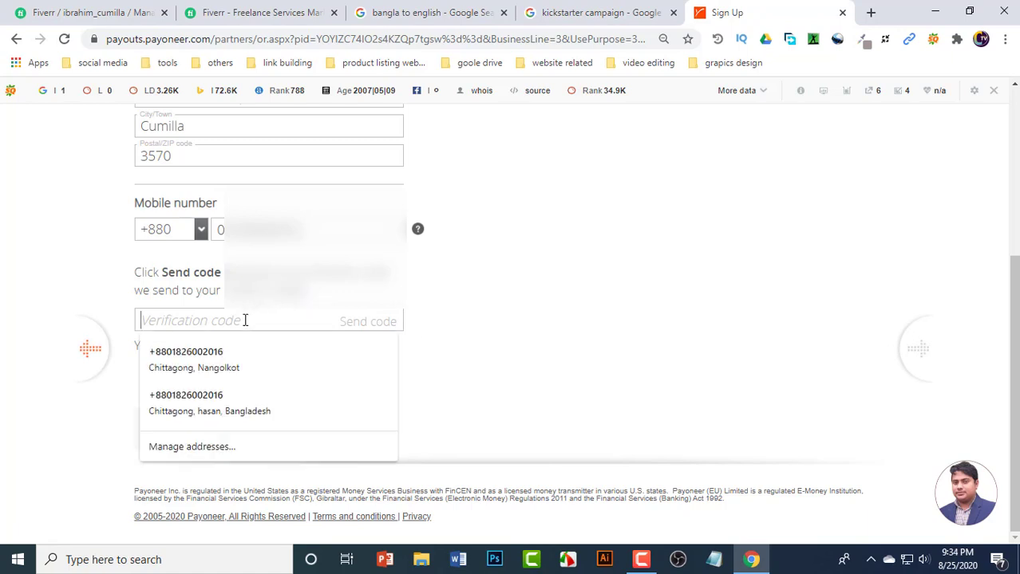
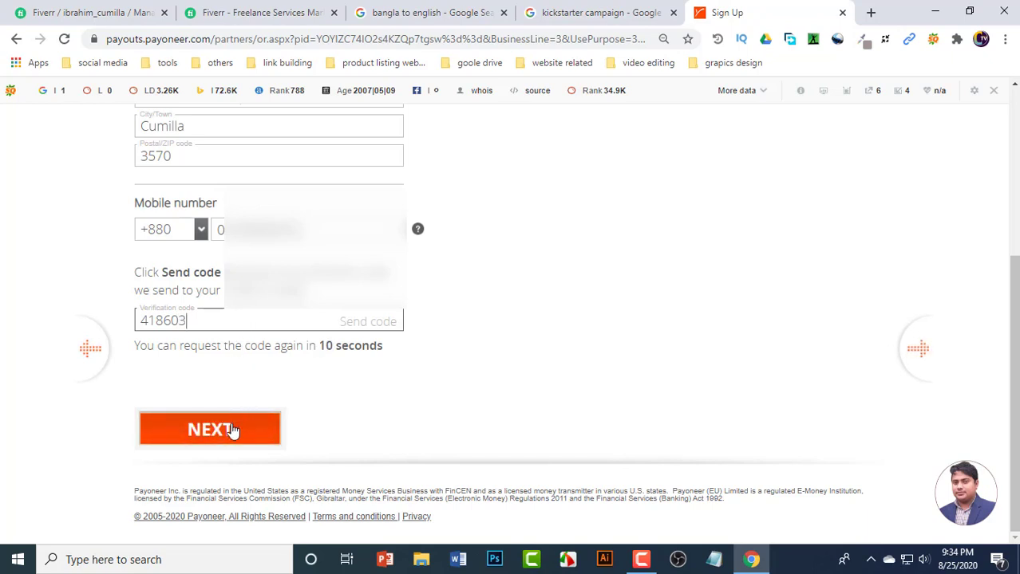
pyautogui.click(231, 432)
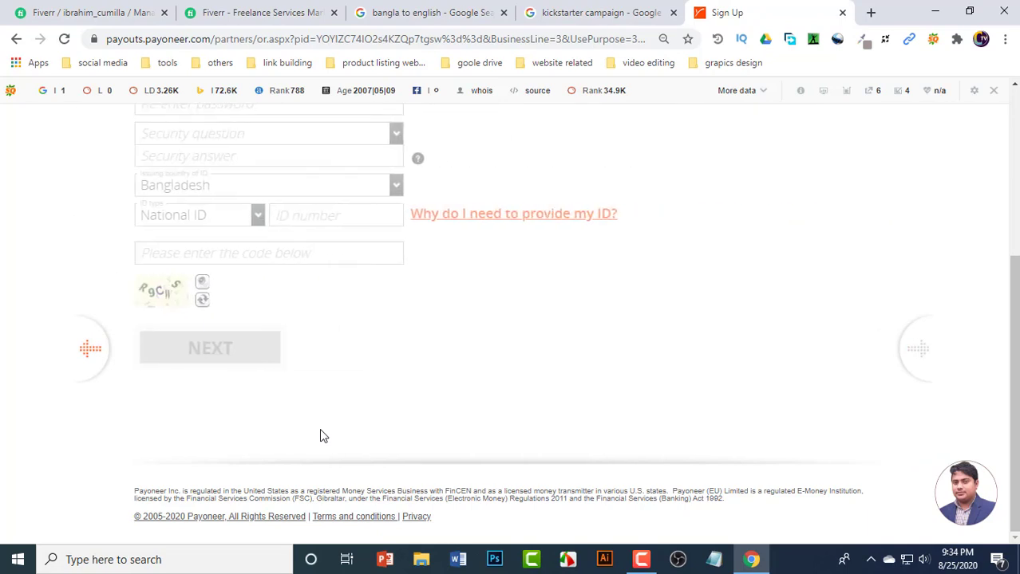
# Put the cursor in the Enter password field on the Security Details step.
pyautogui.click(249, 282)
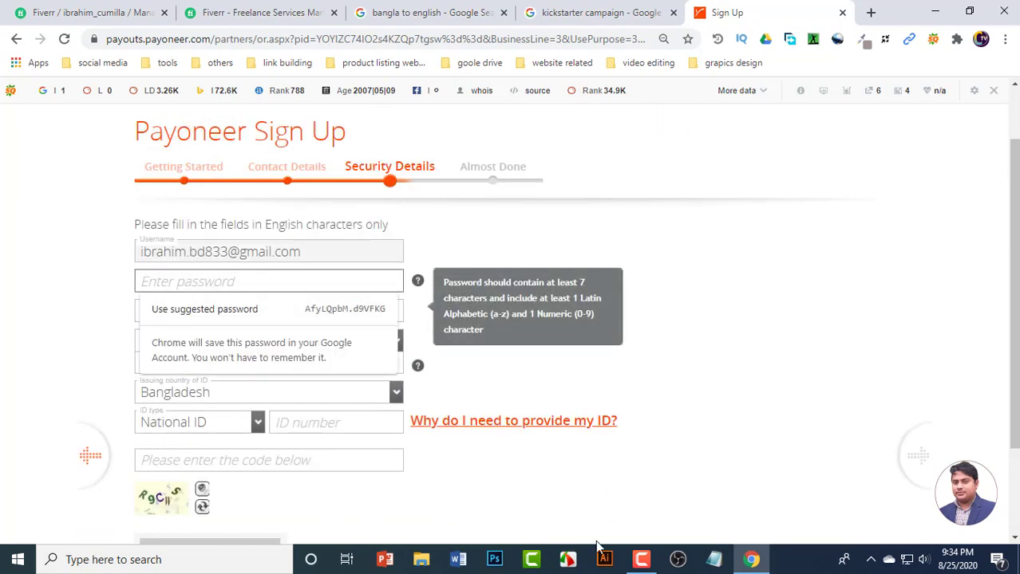
# Copy the password line from the Notepad note and return to the Payoneer form.
pyautogui.click(715, 561)
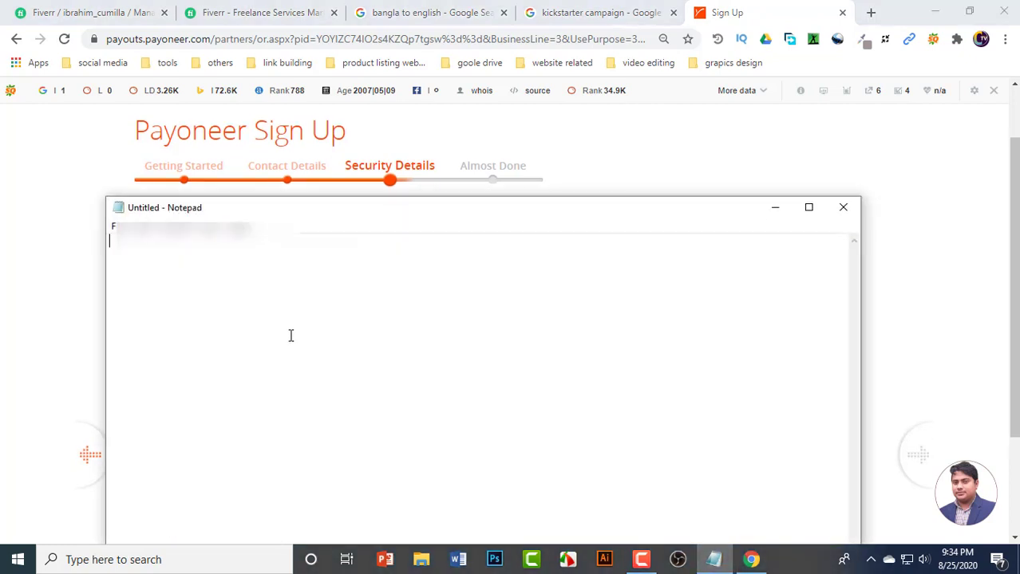
pyautogui.hotkey('ctrl', 'v')
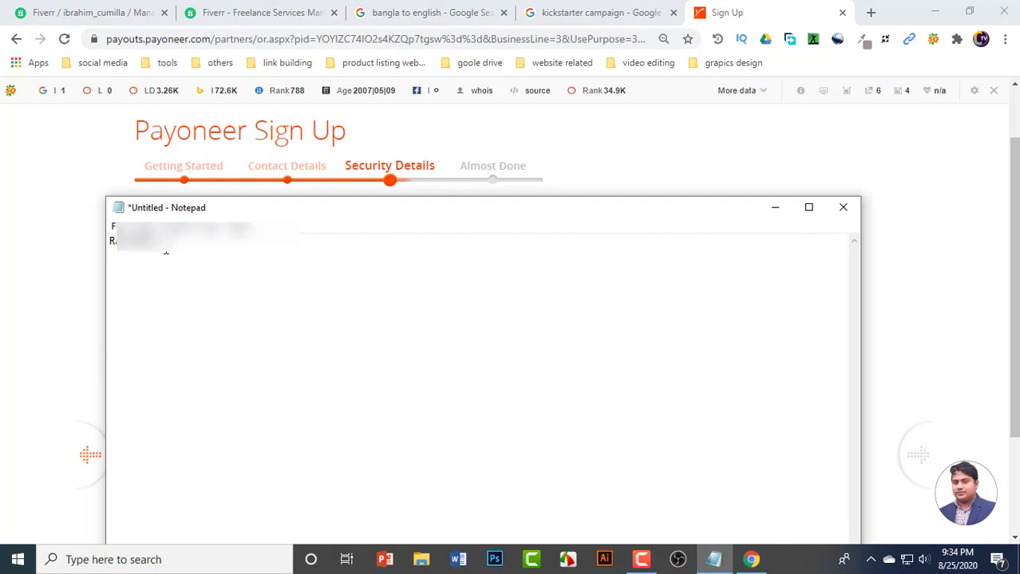
pyautogui.moveTo(163, 241); pyautogui.dragTo(110, 241)
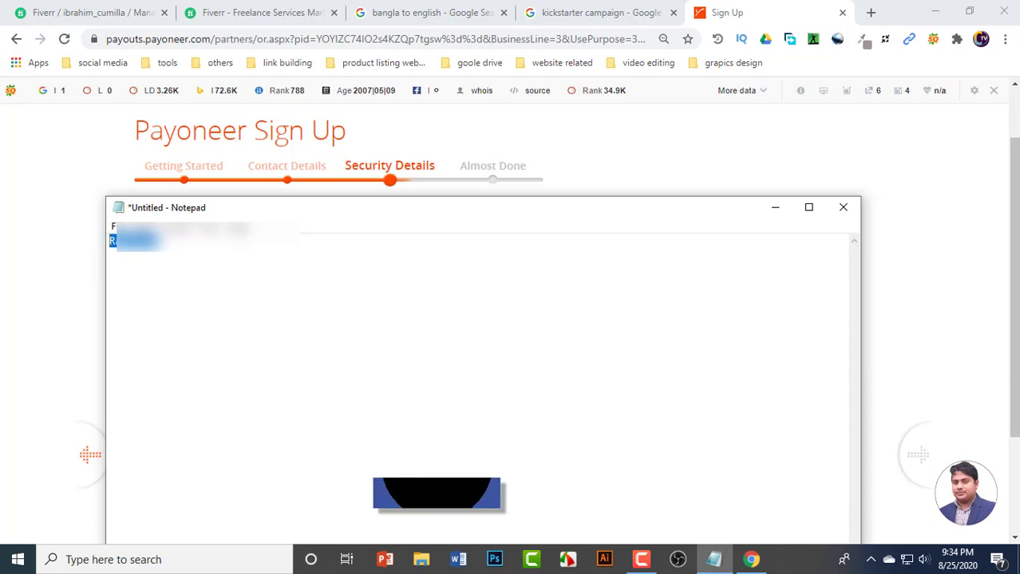
pyautogui.rightClick(141, 243)
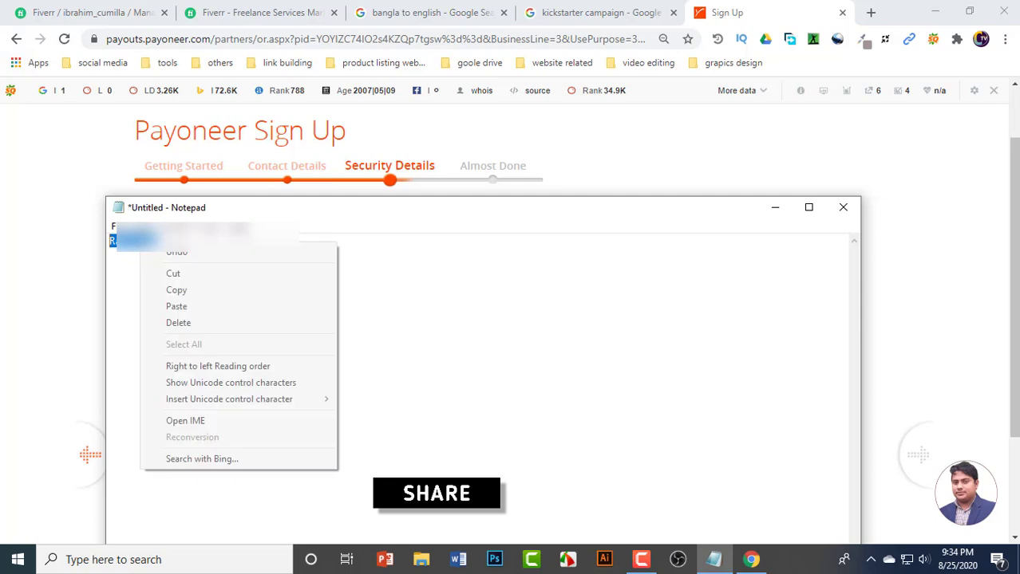
pyautogui.click(180, 290)
pyautogui.hotkey('alt', 'Tab')
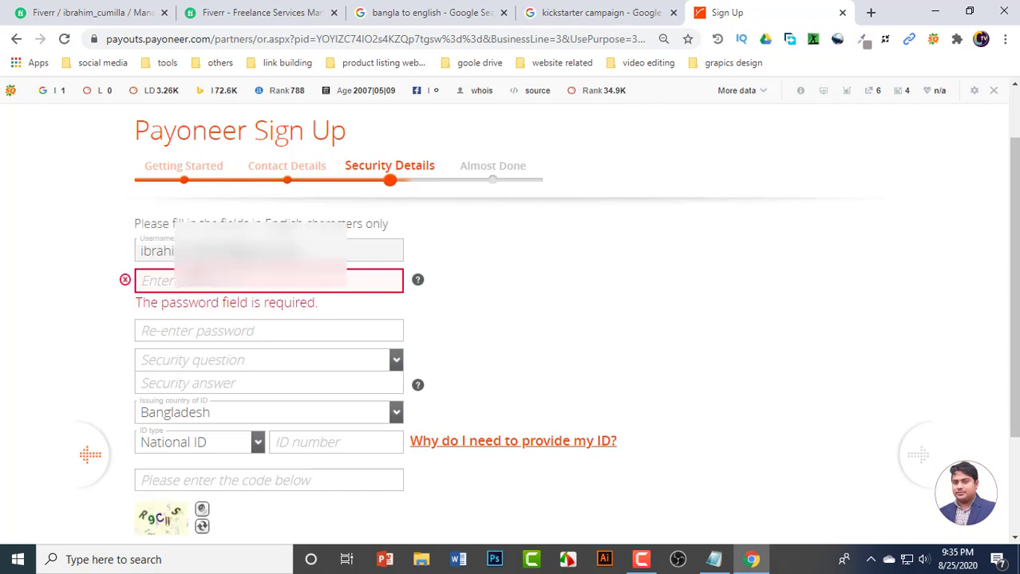
# Paste the copied password into both password fields, then open the Security question list.
pyautogui.click(240, 281)
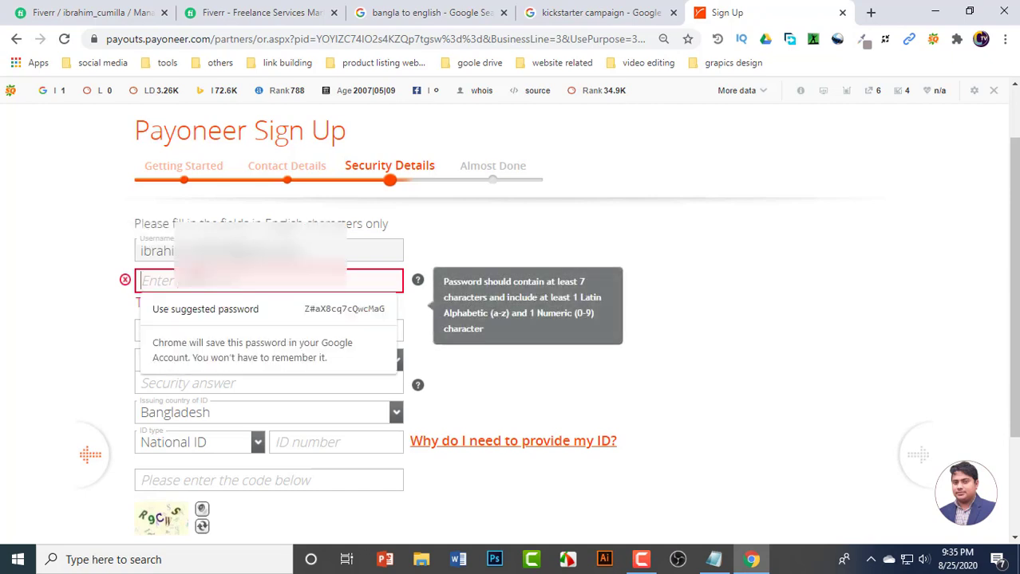
pyautogui.hotkey('ctrl', 'v')
pyautogui.hotkey('ctrl', 'z')
pyautogui.hotkey('ctrl', 'v')
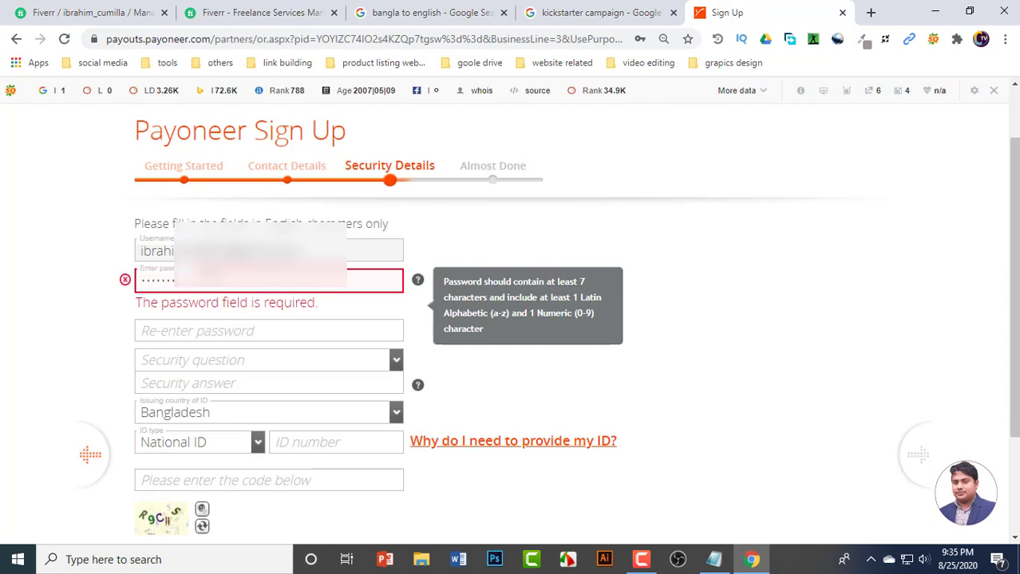
pyautogui.click(264, 325)
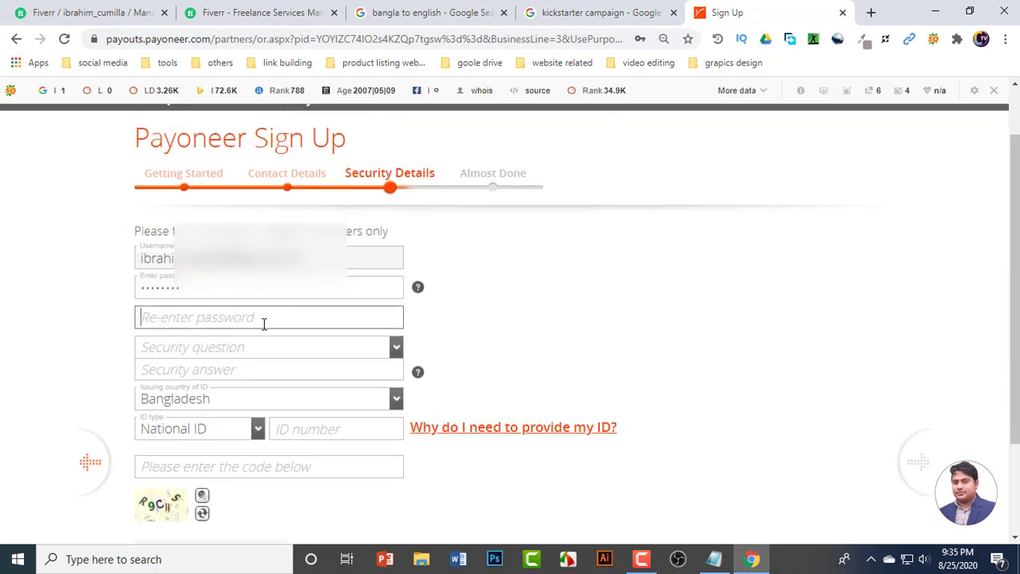
pyautogui.hotkey('ctrl', 'v')
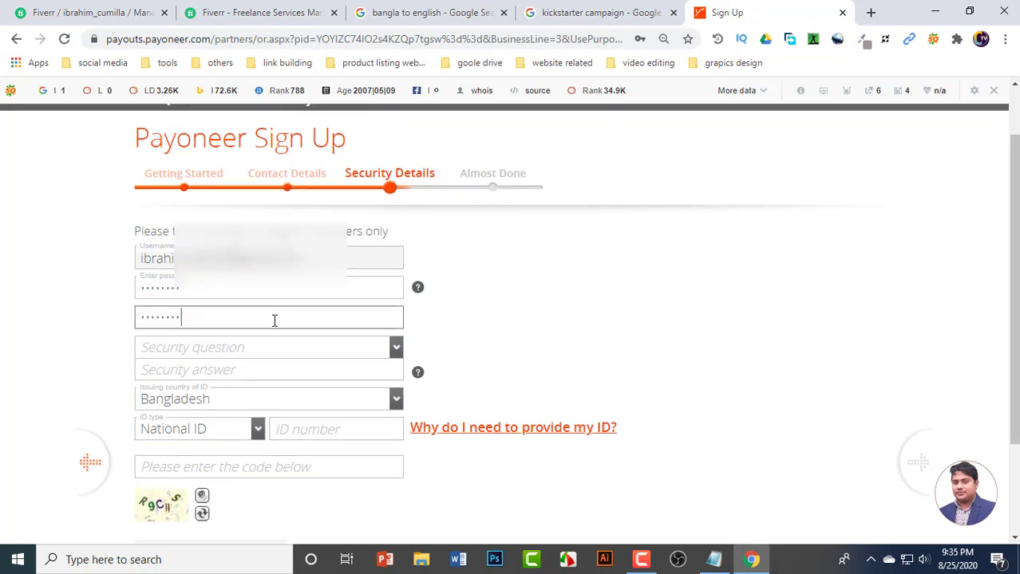
pyautogui.click(507, 334)
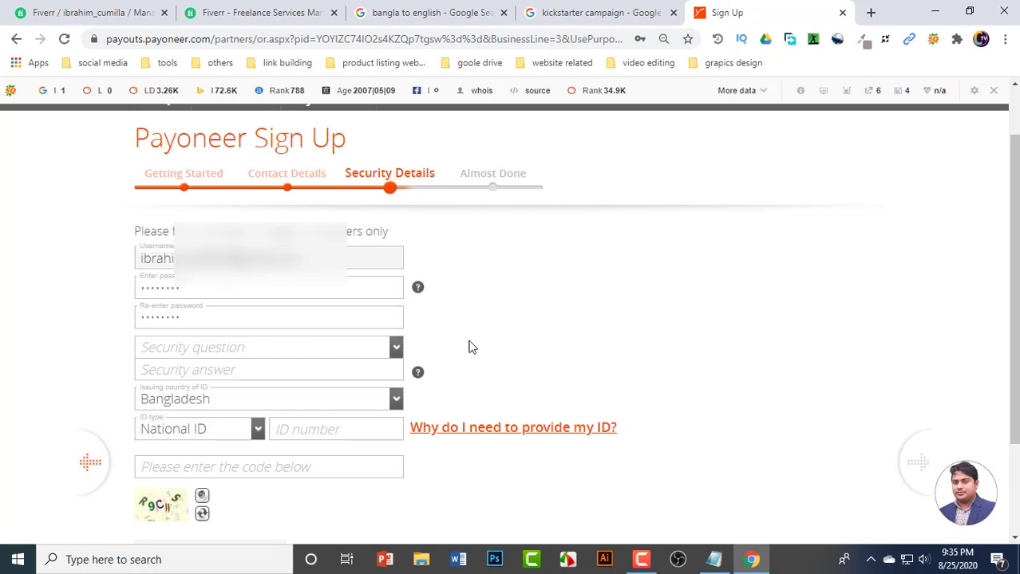
pyautogui.click(324, 357)
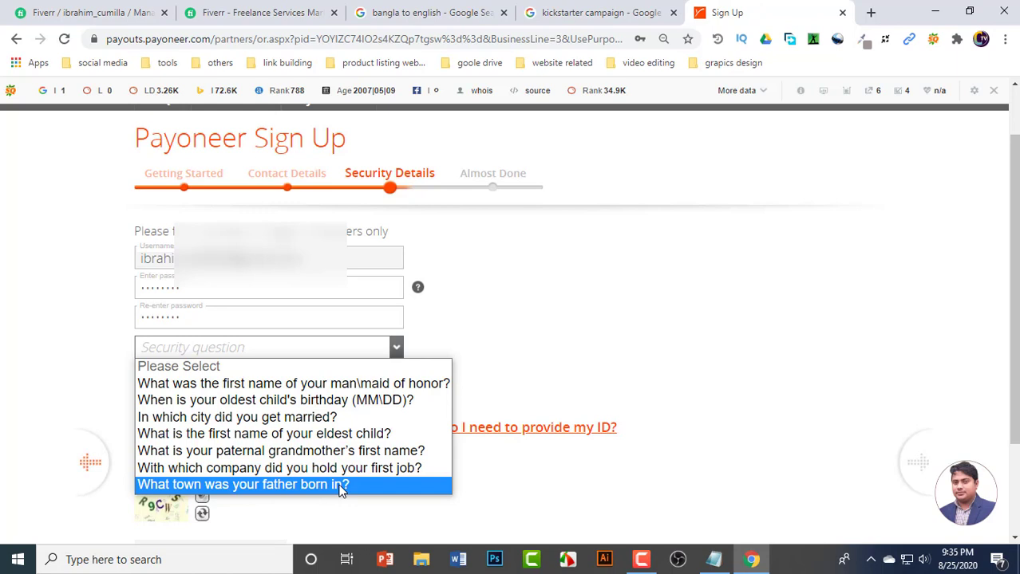
# Choose 'What town was your father born in?' and type the security answer.
pyautogui.click(339, 489)
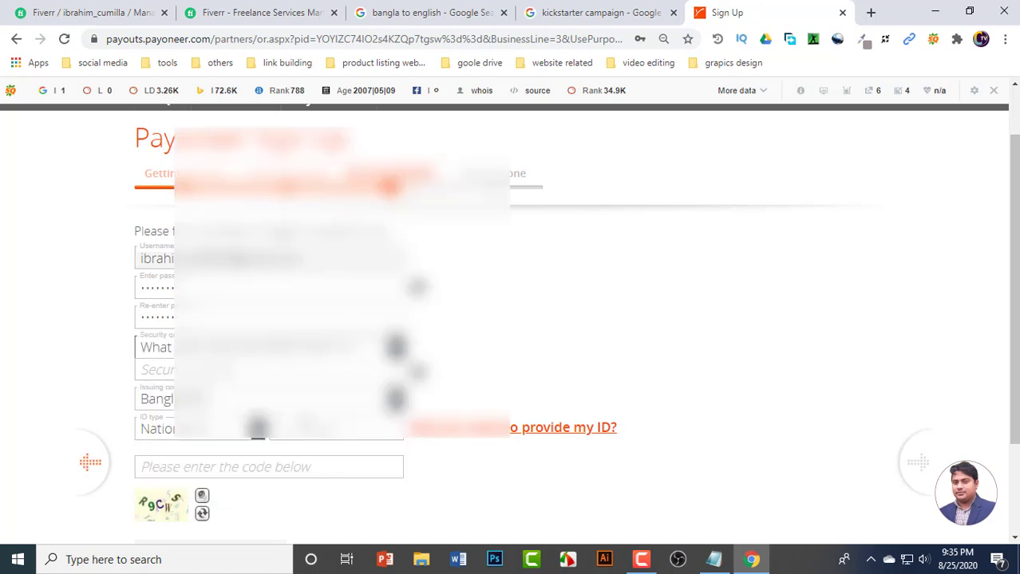
pyautogui.scroll(-1, 339, 489)
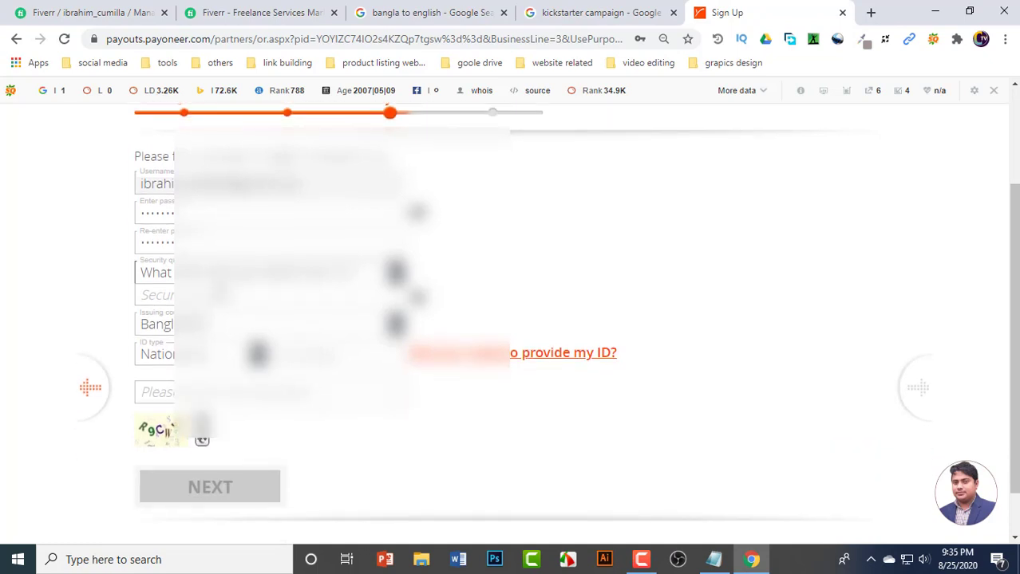
pyautogui.click(159, 295)
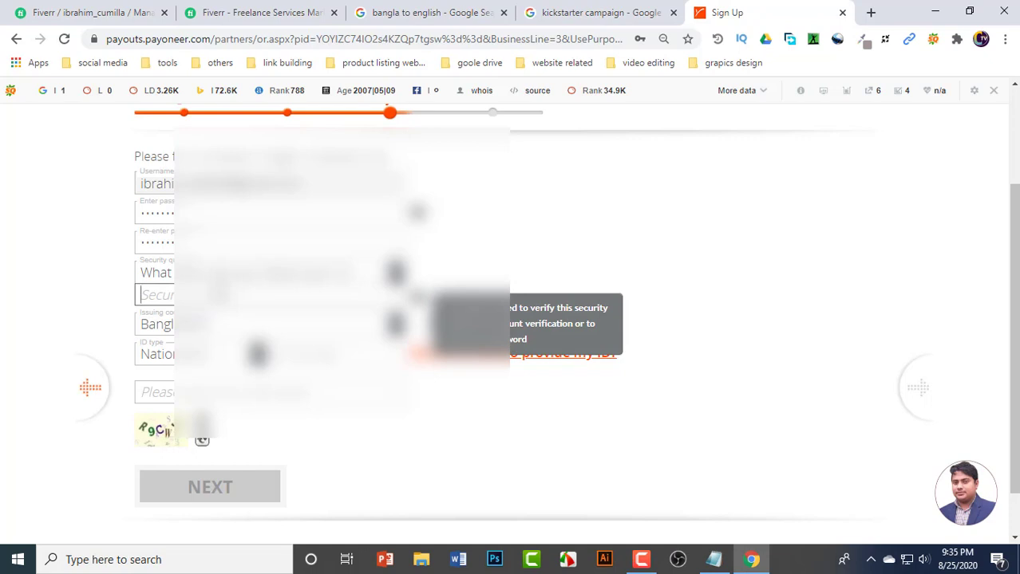
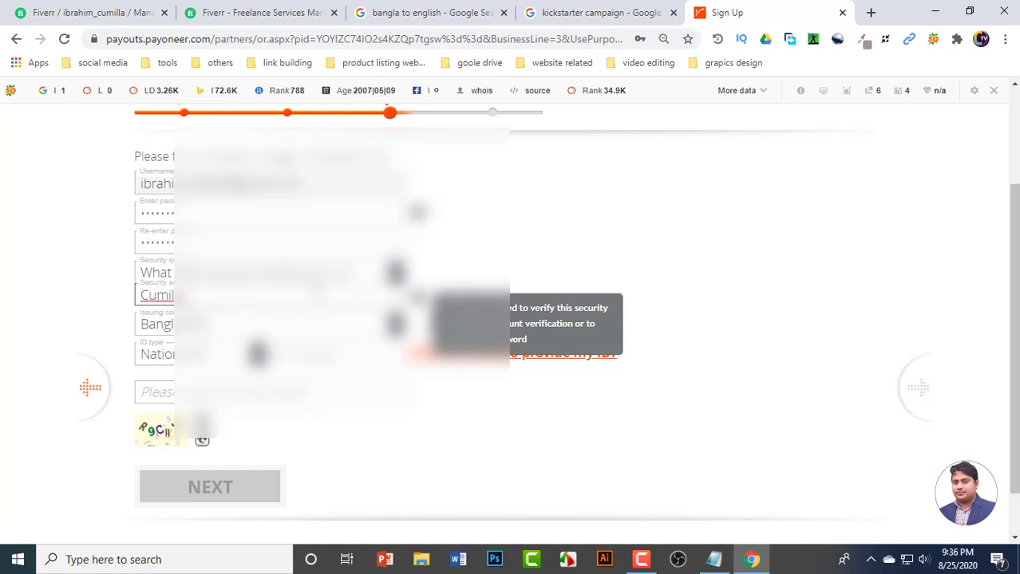
pyautogui.click(517, 254)
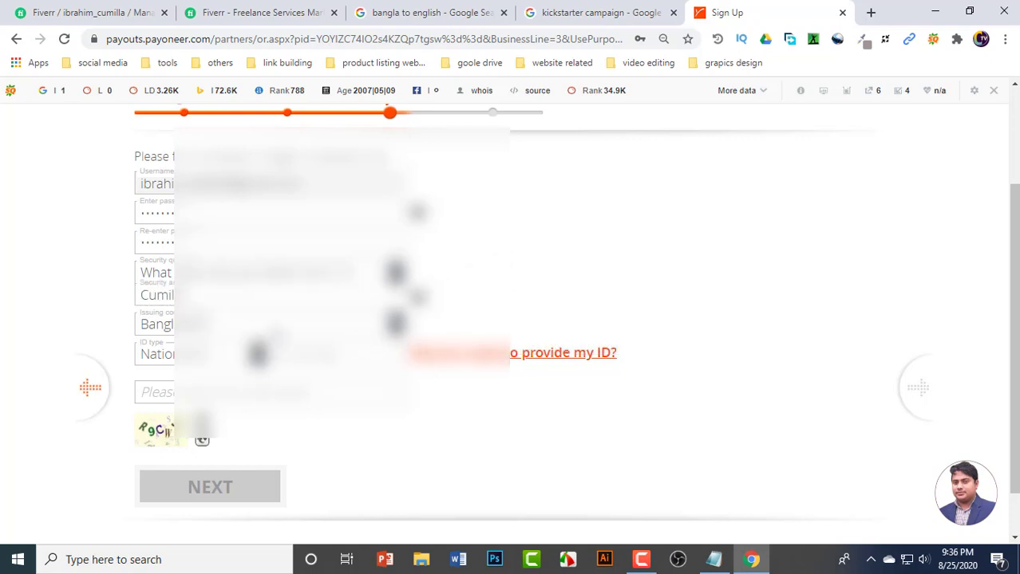
pyautogui.scroll(-1, 510, 319)
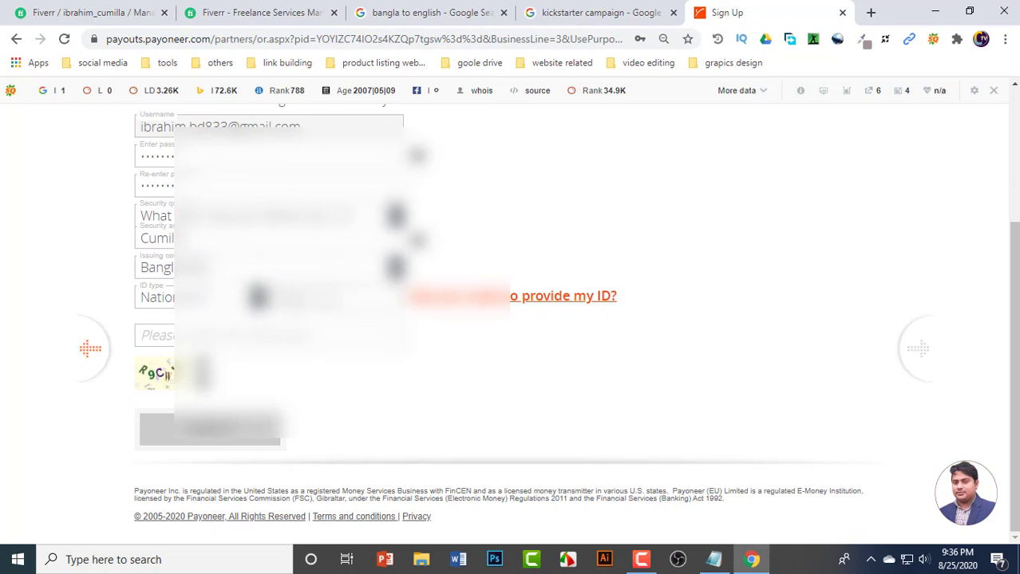
# Enter the national ID number and the captcha code, and submit the Security Details step.
pyautogui.click(294, 298)
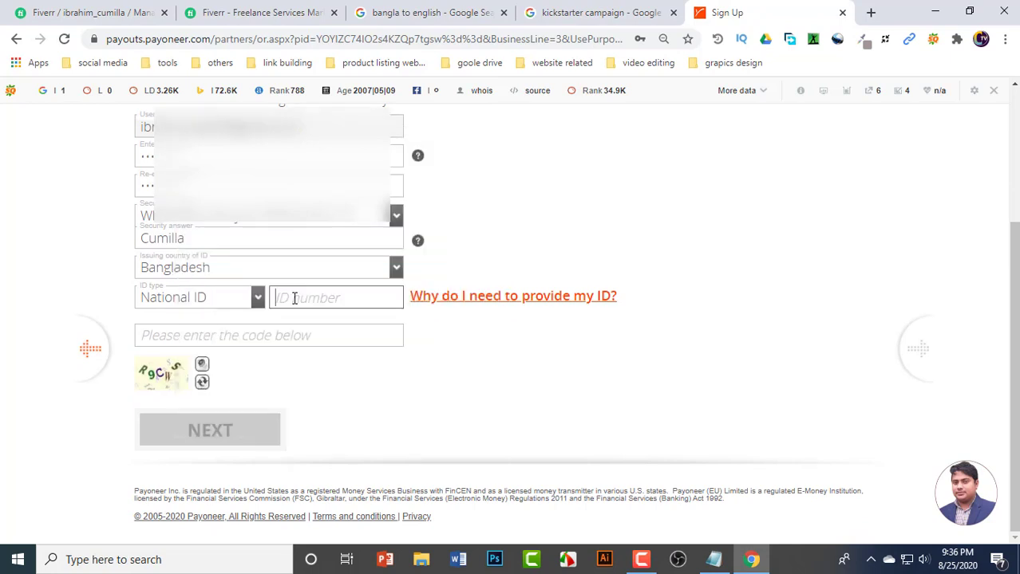
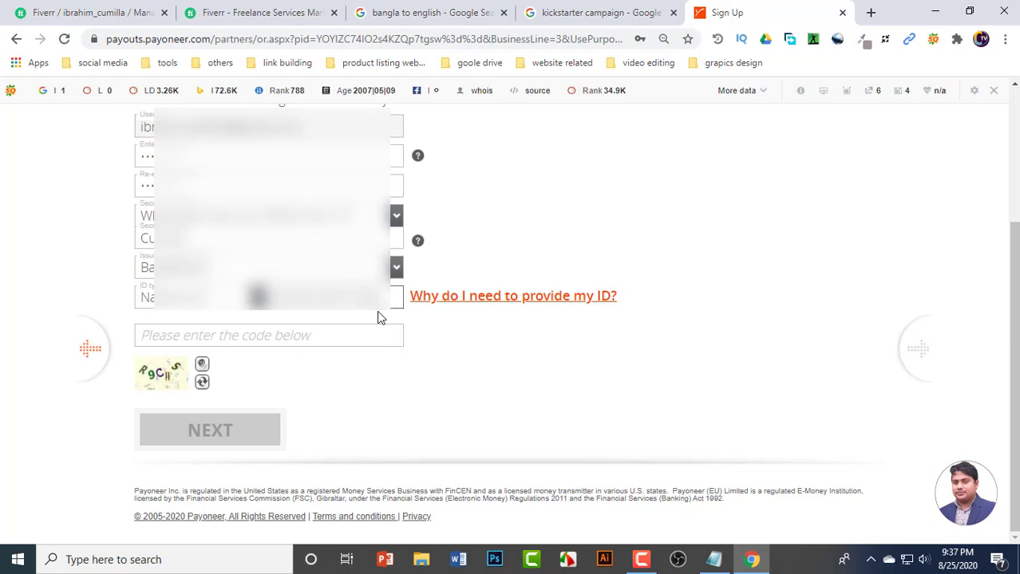
pyautogui.click(343, 336)
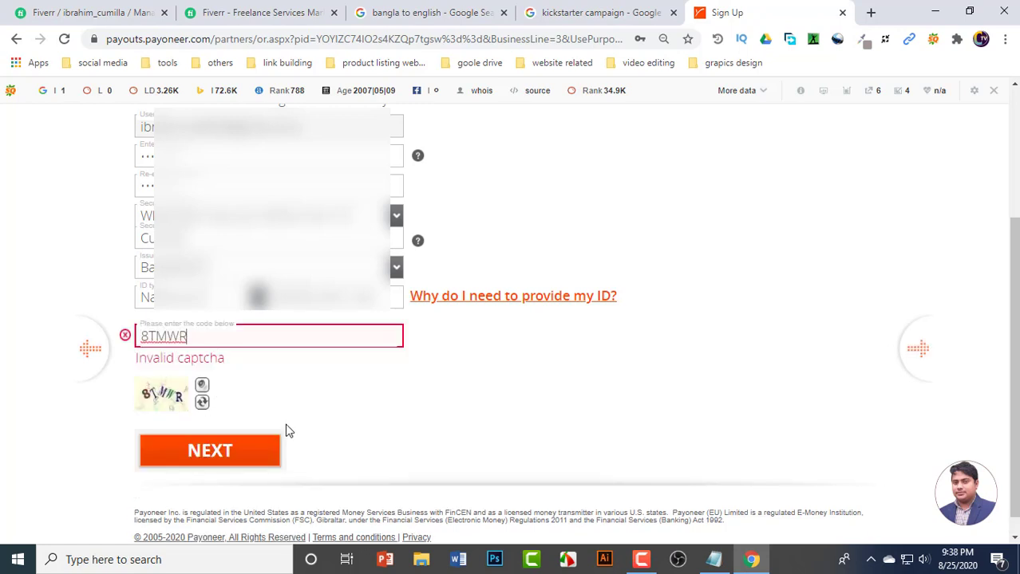
pyautogui.click(241, 458)
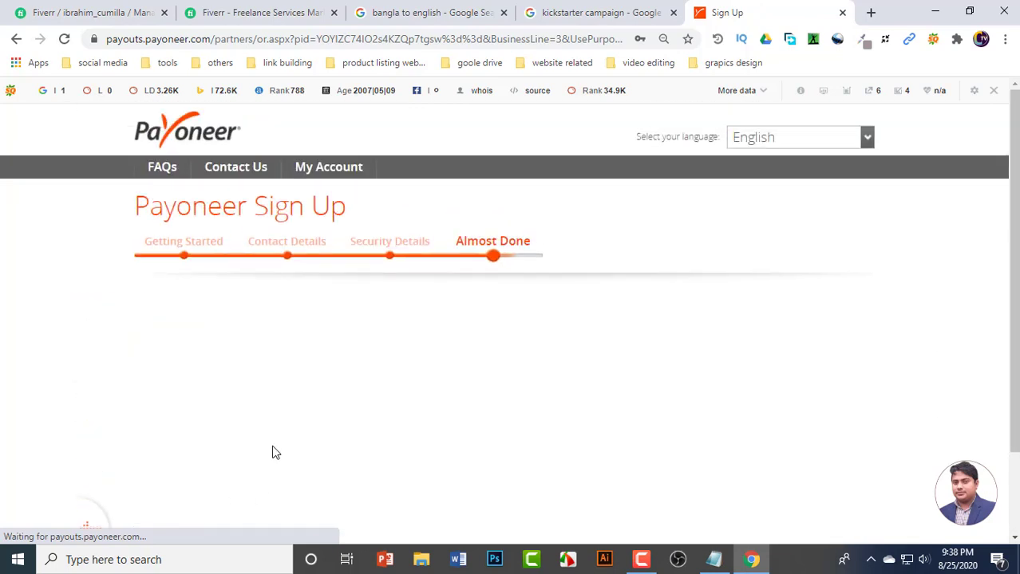
# On the bank details form, change the currency from BDT to USD.
pyautogui.scroll(-2, 577, 361)
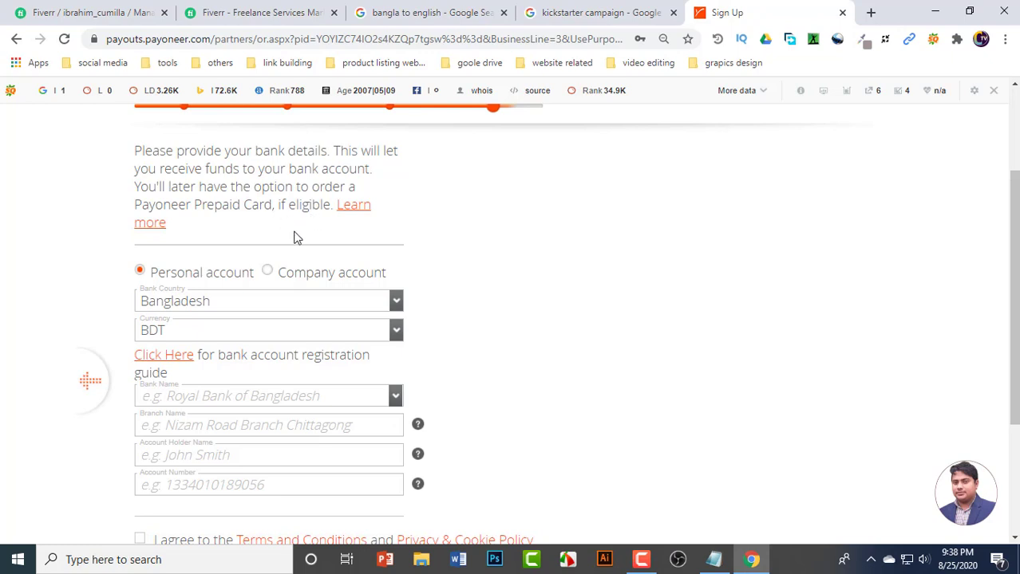
pyautogui.scroll(-1, 287, 237)
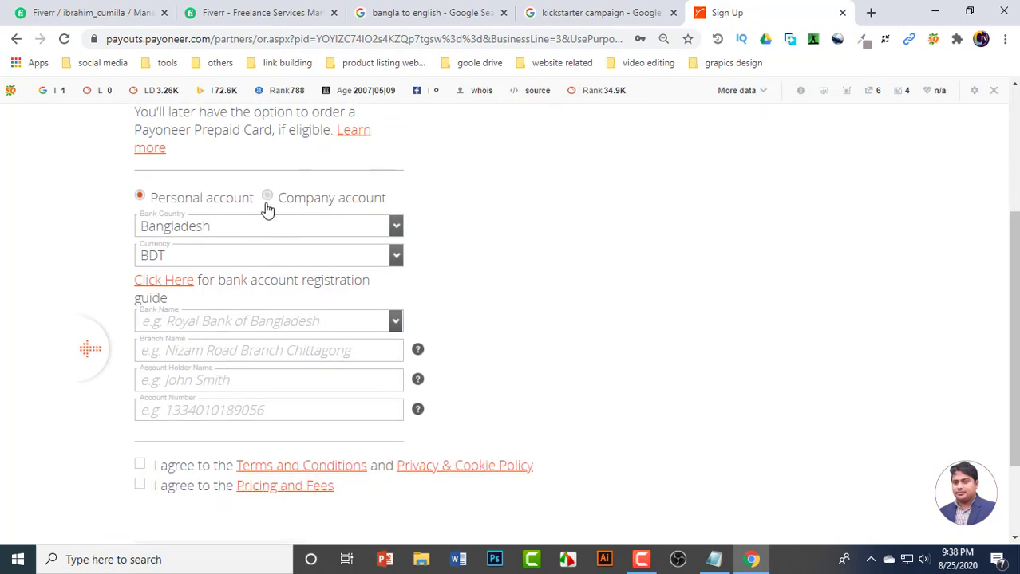
pyautogui.click(257, 266)
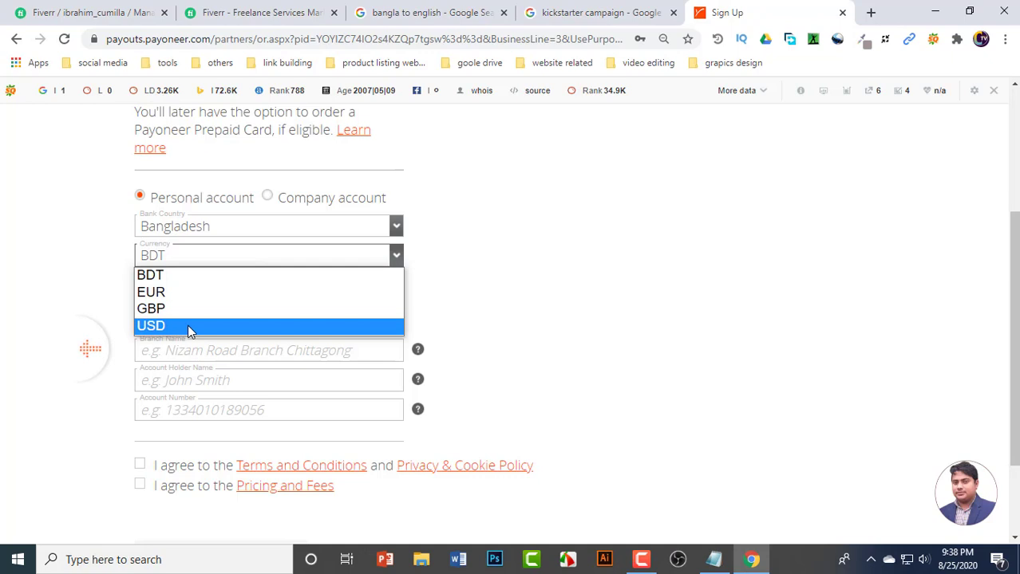
pyautogui.click(242, 272)
pyautogui.click(237, 263)
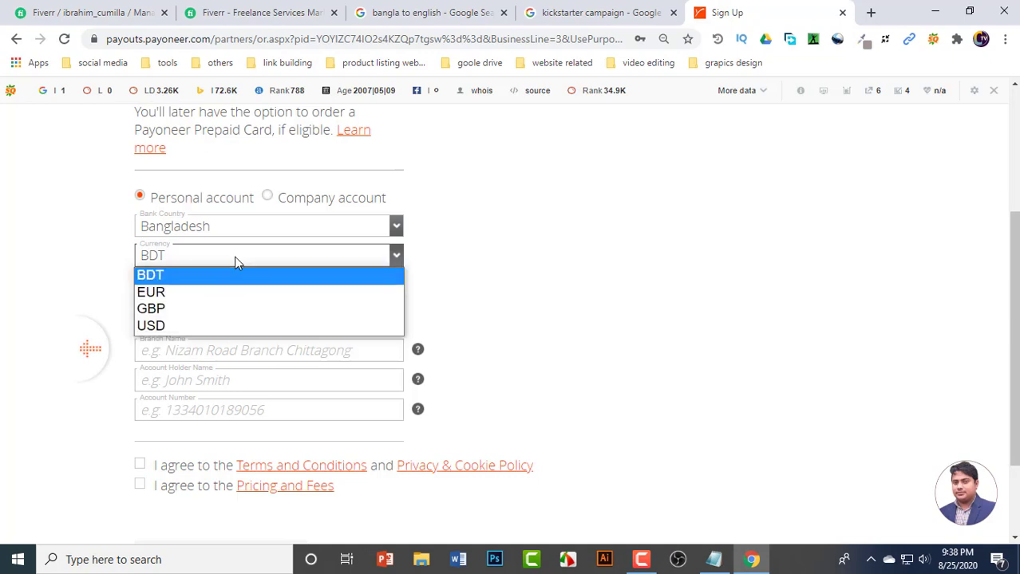
pyautogui.click(237, 263)
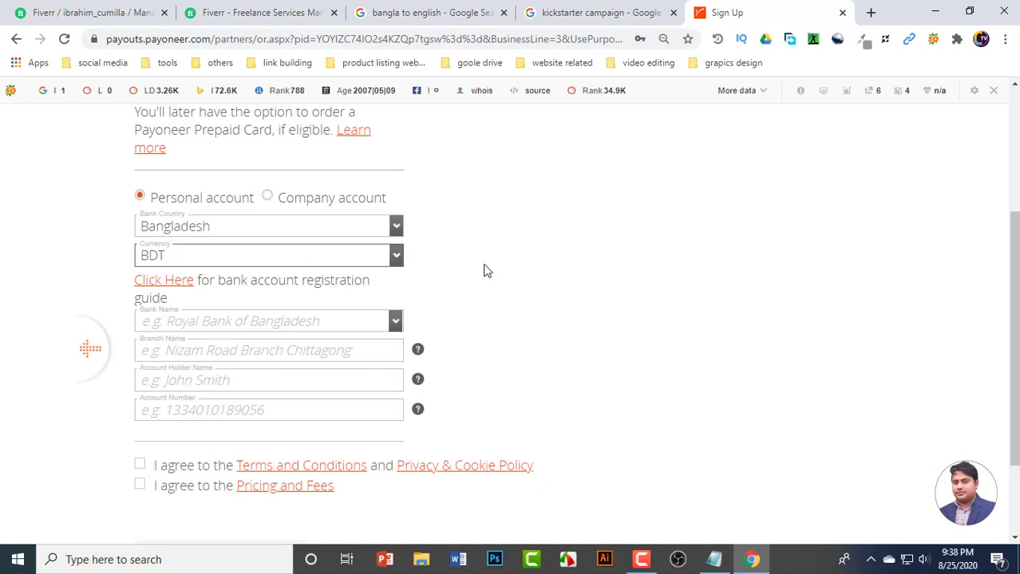
pyautogui.press('Down')
pyautogui.press('Down')
pyautogui.press('Down')
pyautogui.scroll(-1, 199, 183)
pyautogui.click(199, 183)
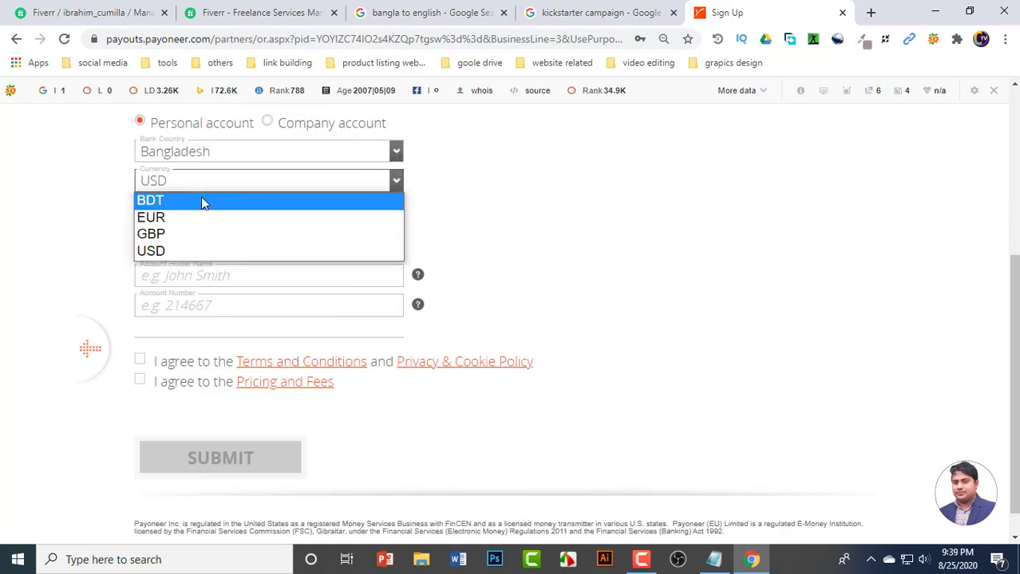
pyautogui.click(187, 253)
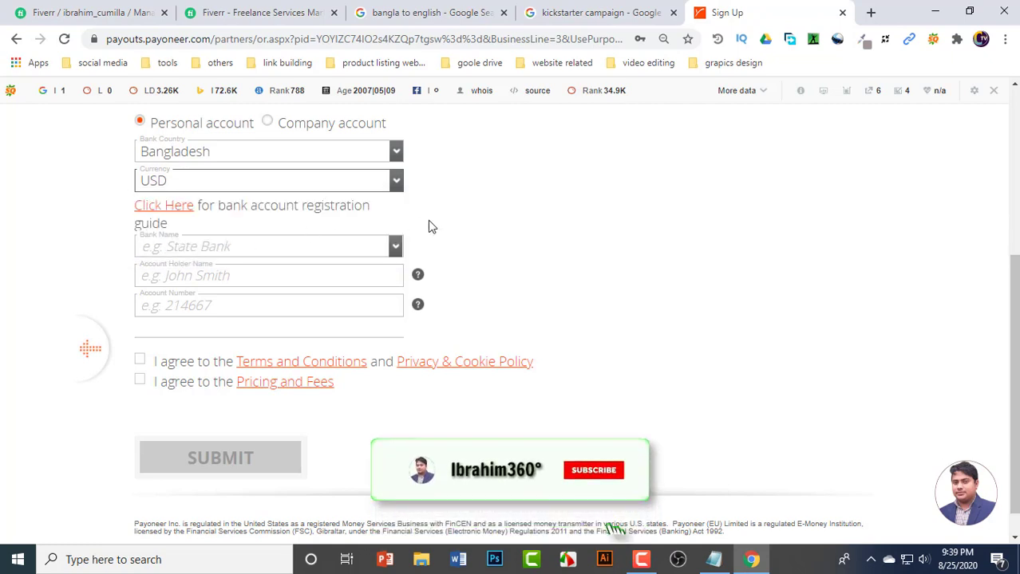
# Search 'ja' in the bank list and select JANATA BANK LTD as the bank name.
pyautogui.click(238, 250)
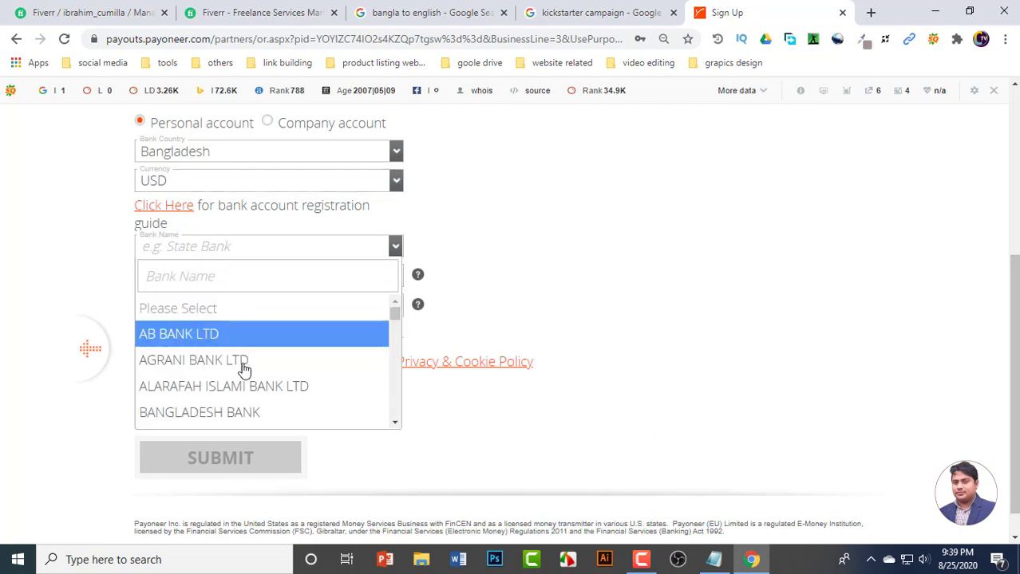
pyautogui.scroll(-2, 244, 383)
pyautogui.scroll(-3, 243, 395)
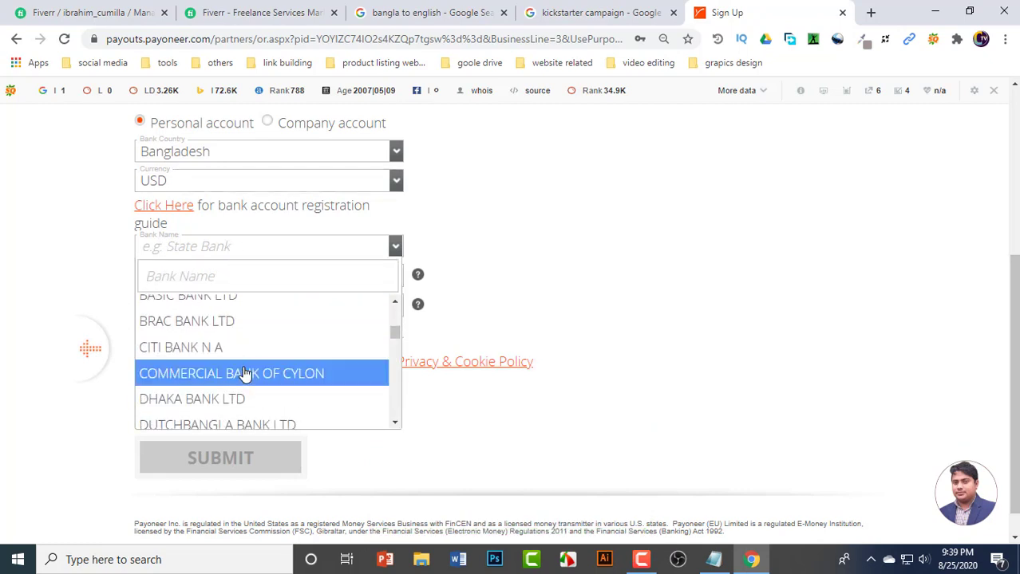
pyautogui.write('ja')
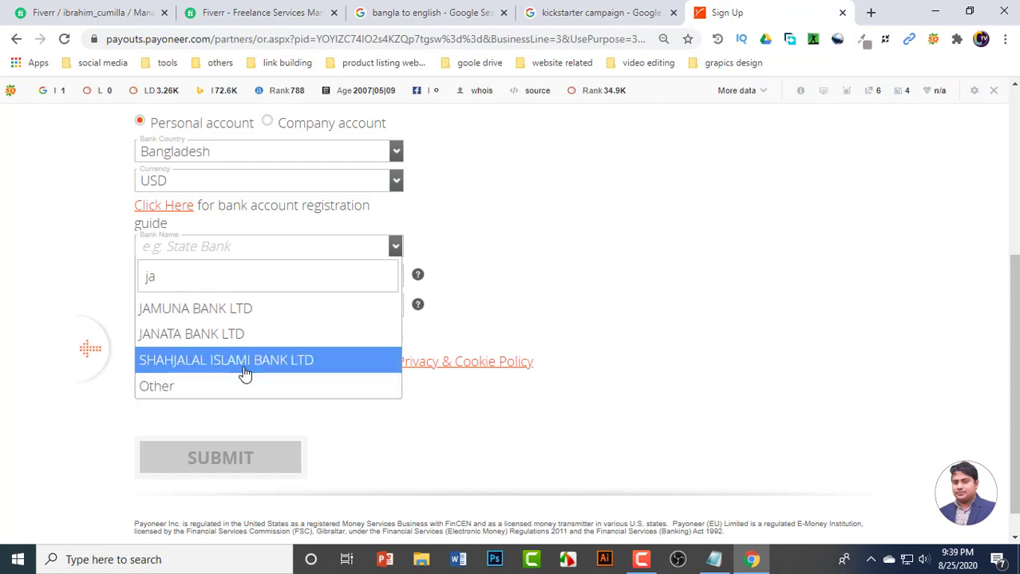
pyautogui.click(224, 334)
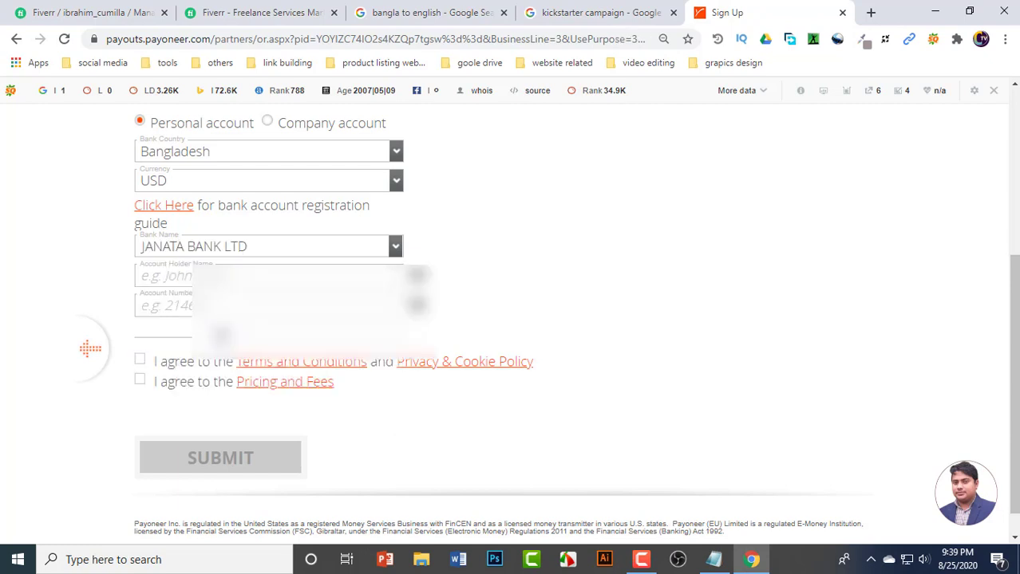
pyautogui.click(160, 276)
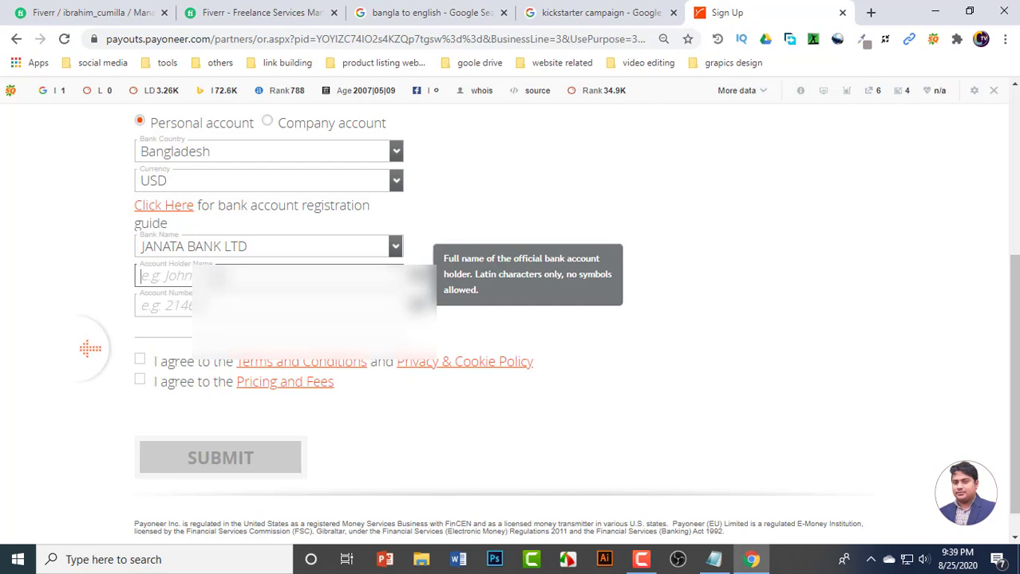
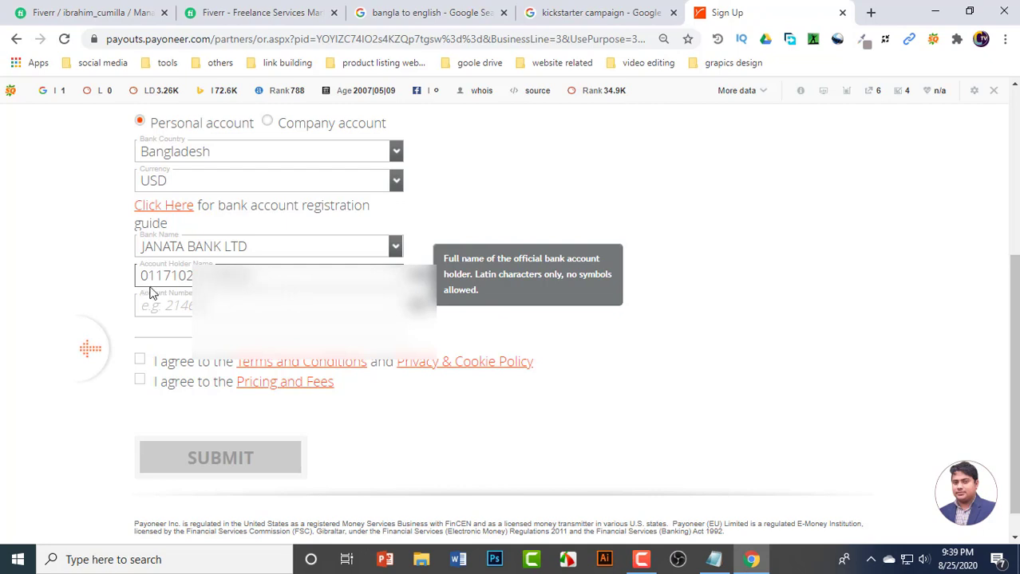
# Clear the mistaken number from Account Holder Name and paste the bank account number.
pyautogui.hotkey('ctrl', 'a')
pyautogui.press('BackSpace')
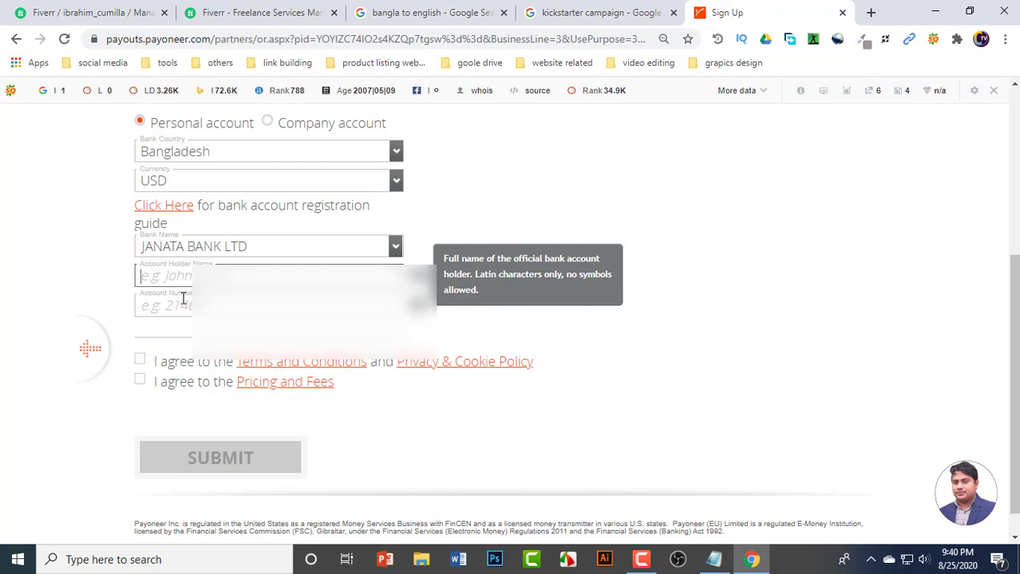
pyautogui.click(171, 324)
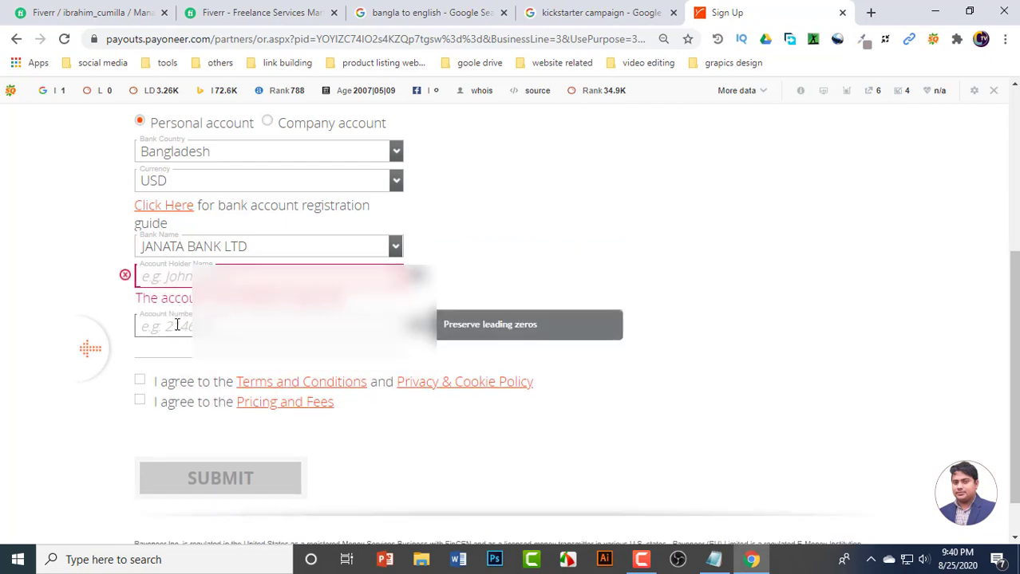
pyautogui.hotkey('ctrl', 'v')
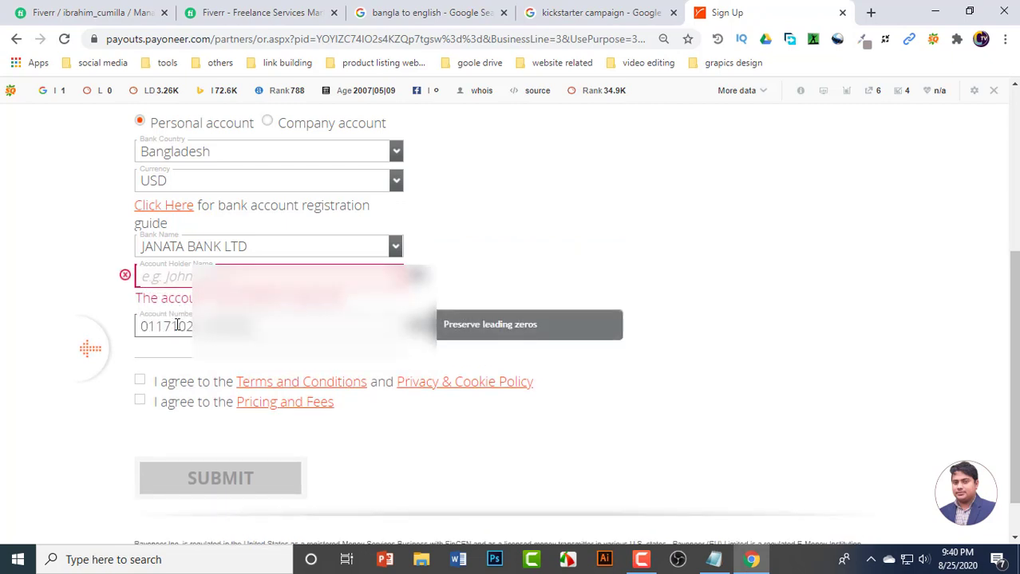
# Paste the account holder's full name and accept the Terms and Conditions and Privacy Policy.
pyautogui.click(172, 276)
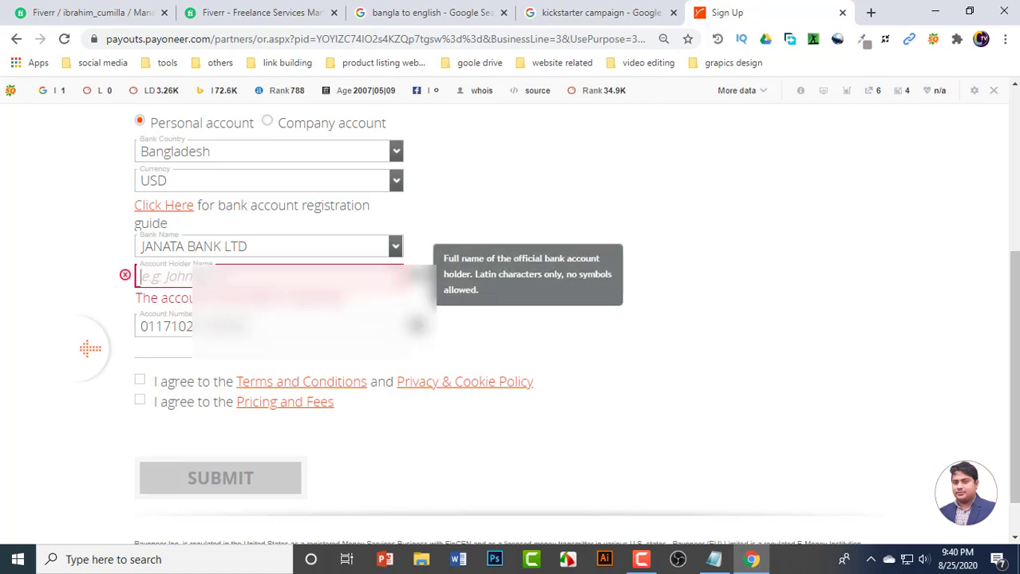
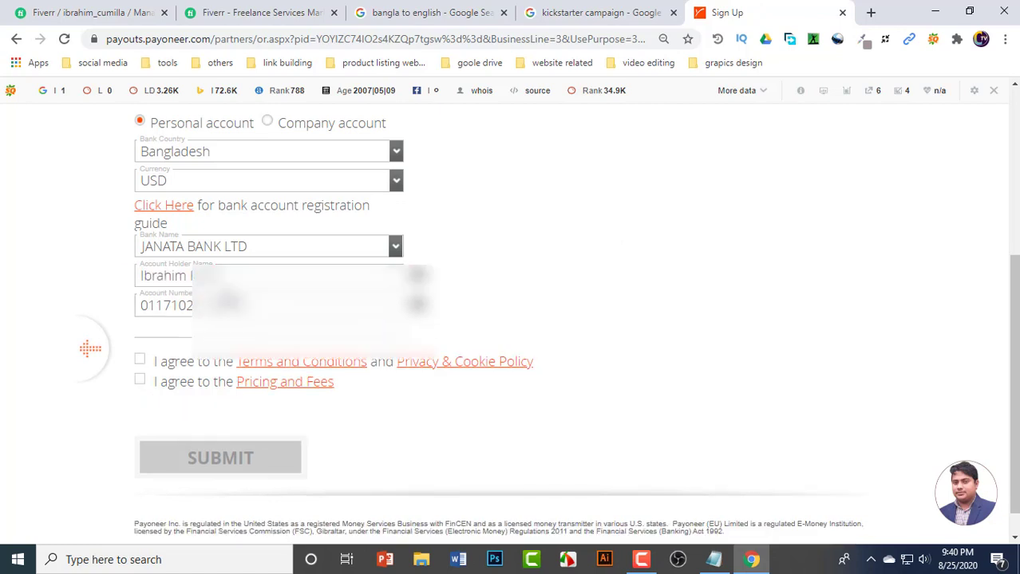
pyautogui.scroll(-1, 170, 327)
pyautogui.click(140, 328)
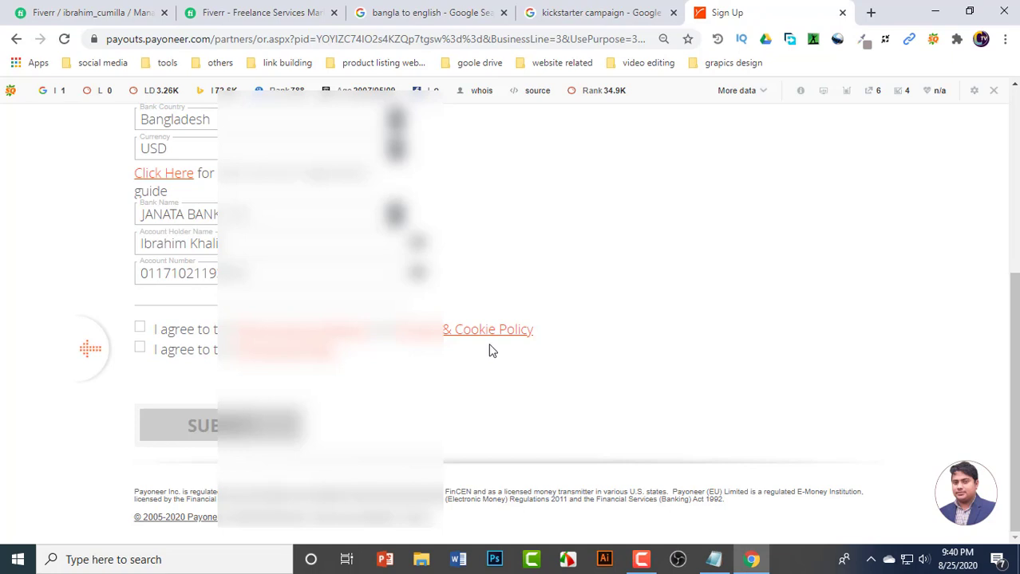
# Accept the Pricing and Fees agreement to complete the application submission.
pyautogui.click(140, 348)
pyautogui.scroll(2, 604, 403)
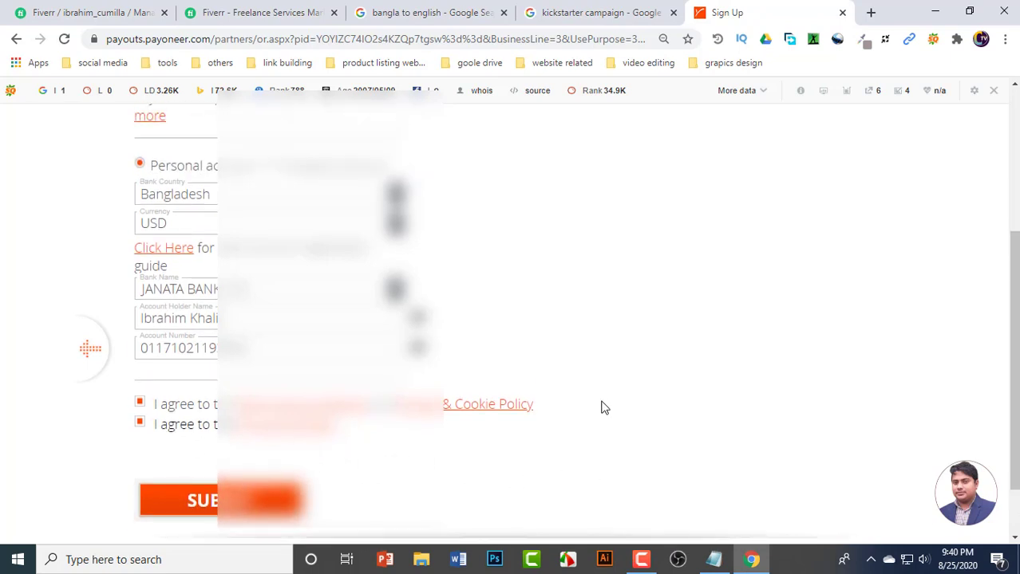
pyautogui.scroll(2, 604, 403)
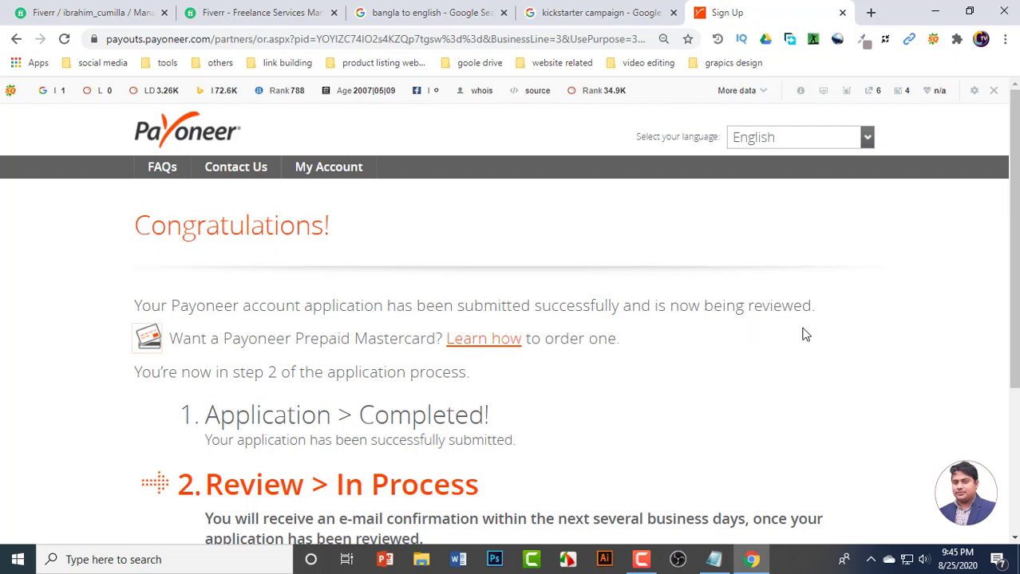
# Scroll through the Congratulations page to read the confirmation steps.
pyautogui.scroll(-1, 804, 325)
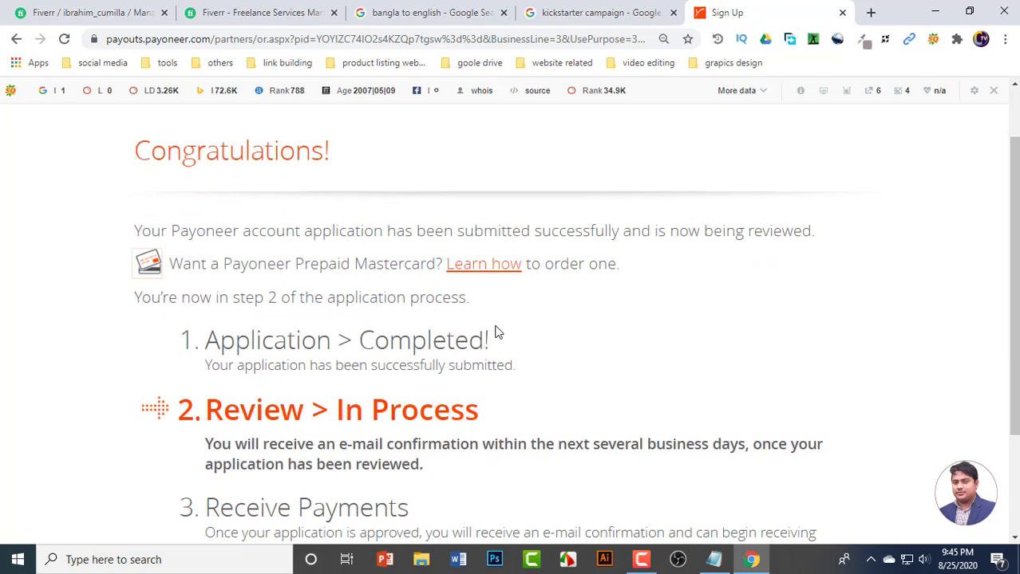
pyautogui.scroll(-2, 503, 329)
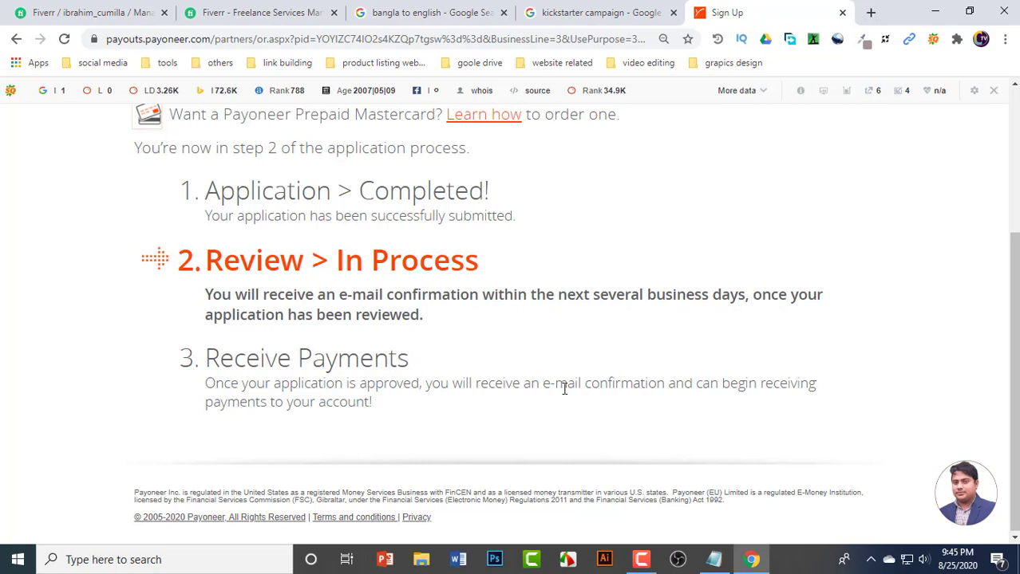
pyautogui.scroll(3, 333, 320)
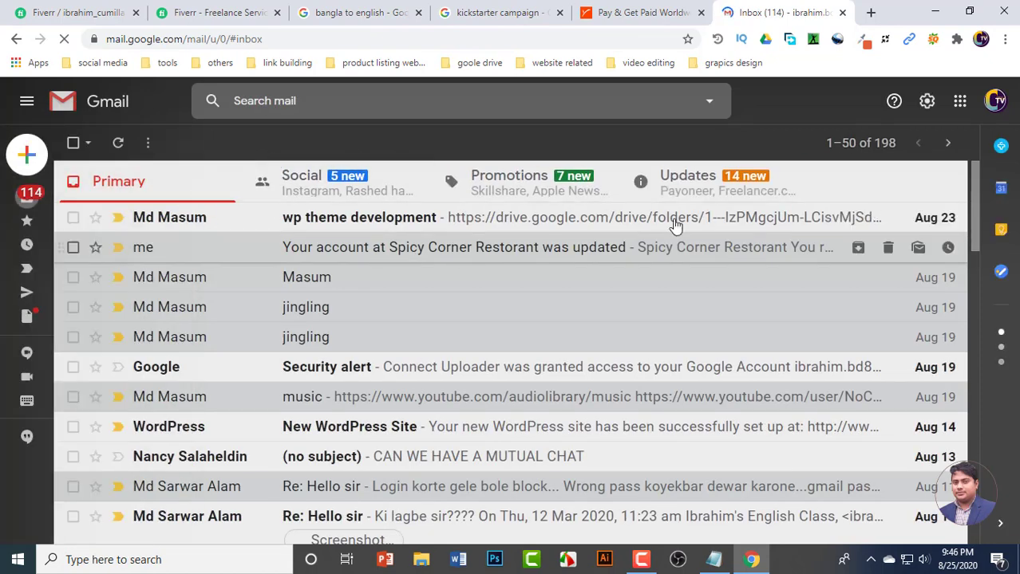
# In Gmail Updates, open 'Please verify your email address' and verify the email with Payoneer.
pyautogui.click(729, 190)
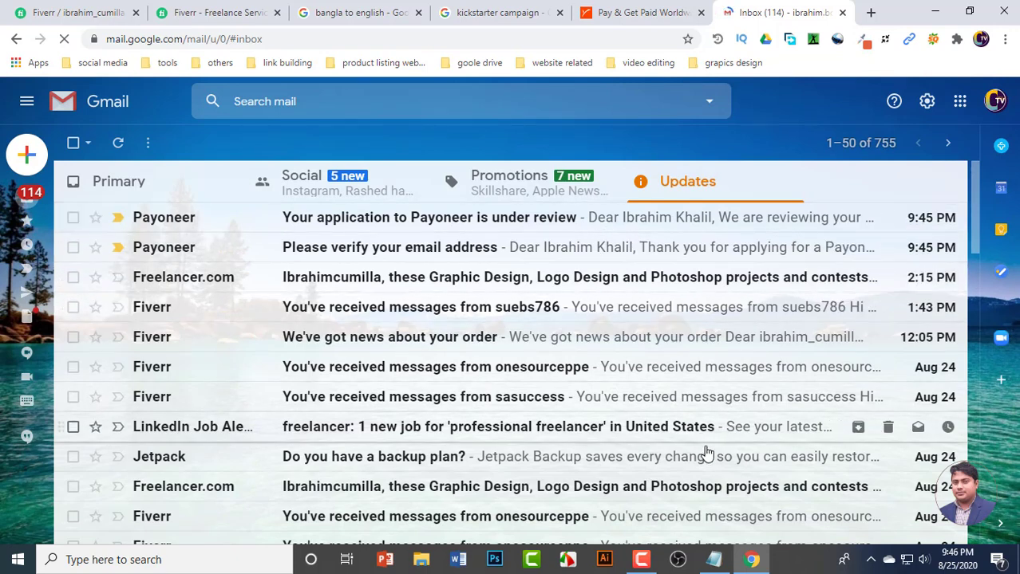
pyautogui.click(494, 249)
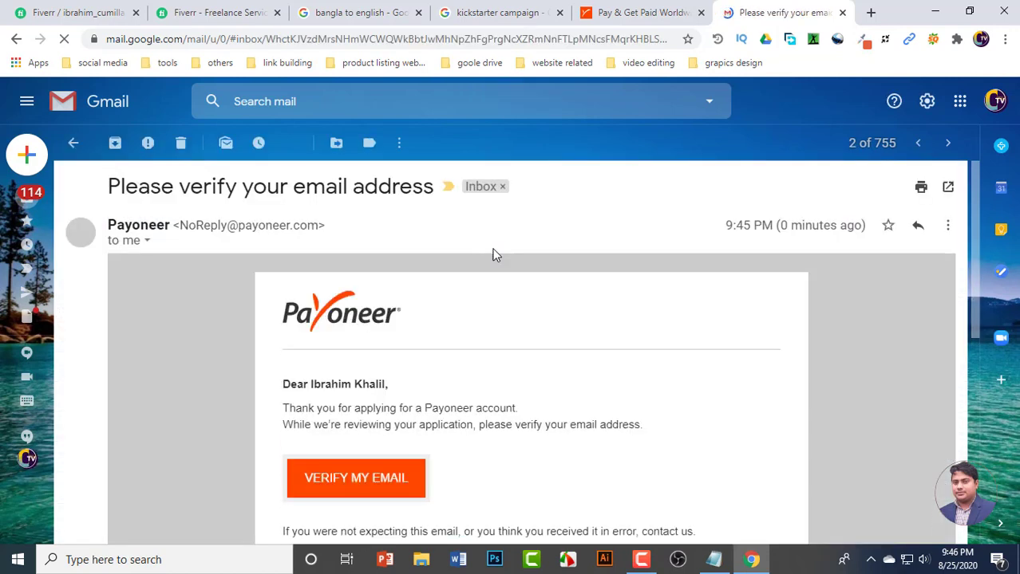
pyautogui.scroll(-2, 494, 258)
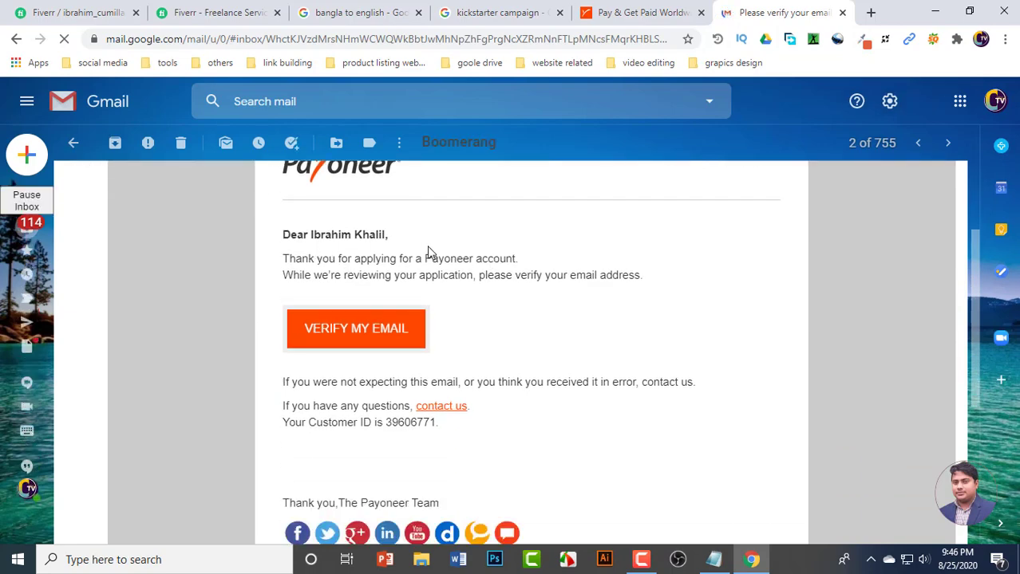
pyautogui.scroll(-1, 523, 351)
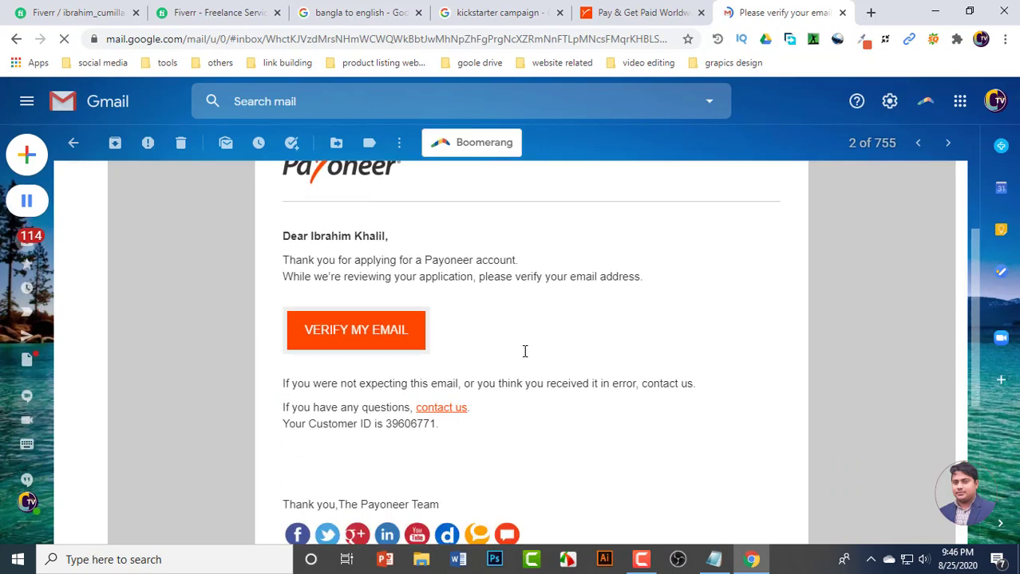
pyautogui.click(344, 333)
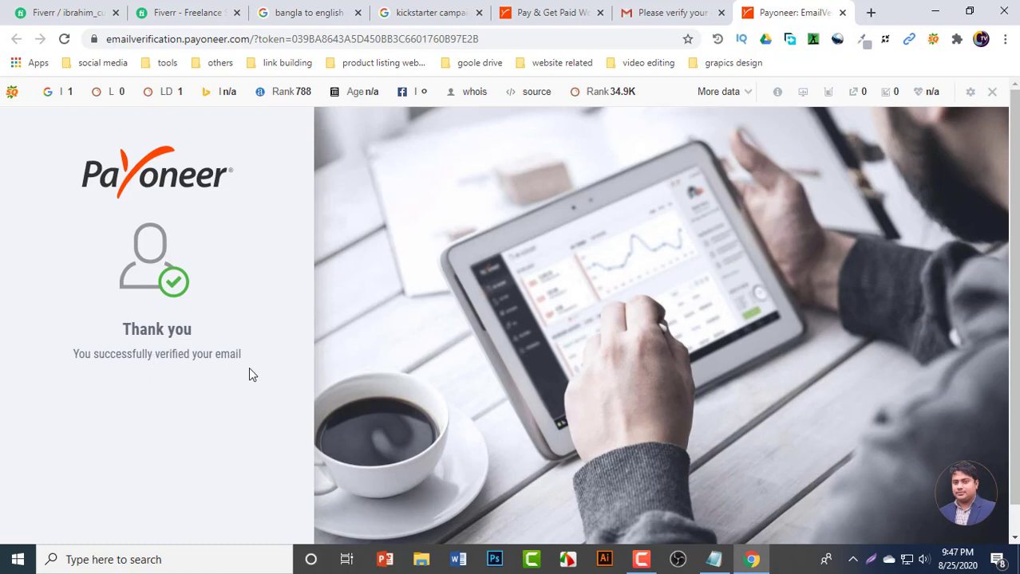
pyautogui.click(666, 12)
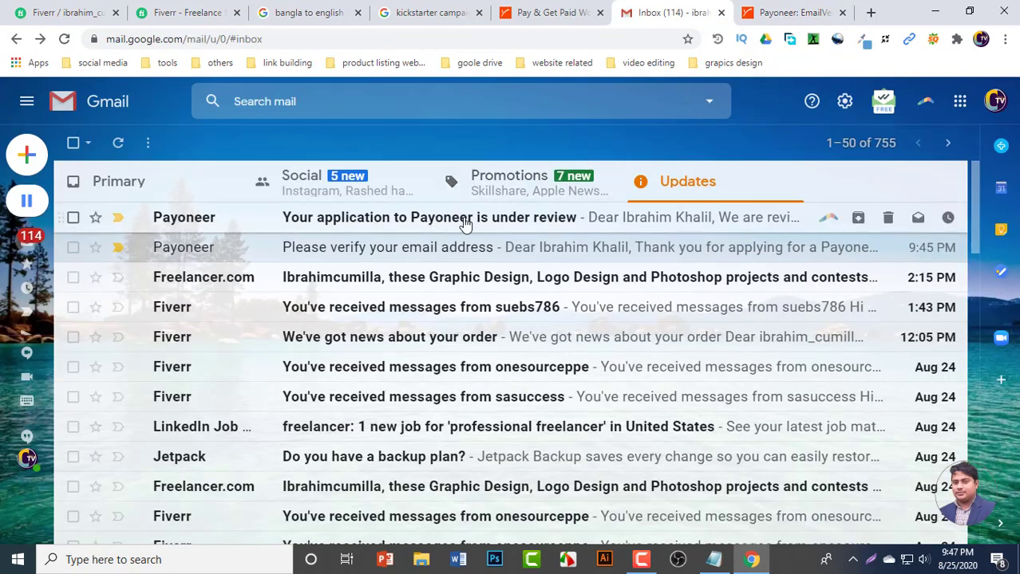
# Open the 'Your application to Payoneer is under review' email and read through it.
pyautogui.click(467, 221)
pyautogui.scroll(-2, 530, 353)
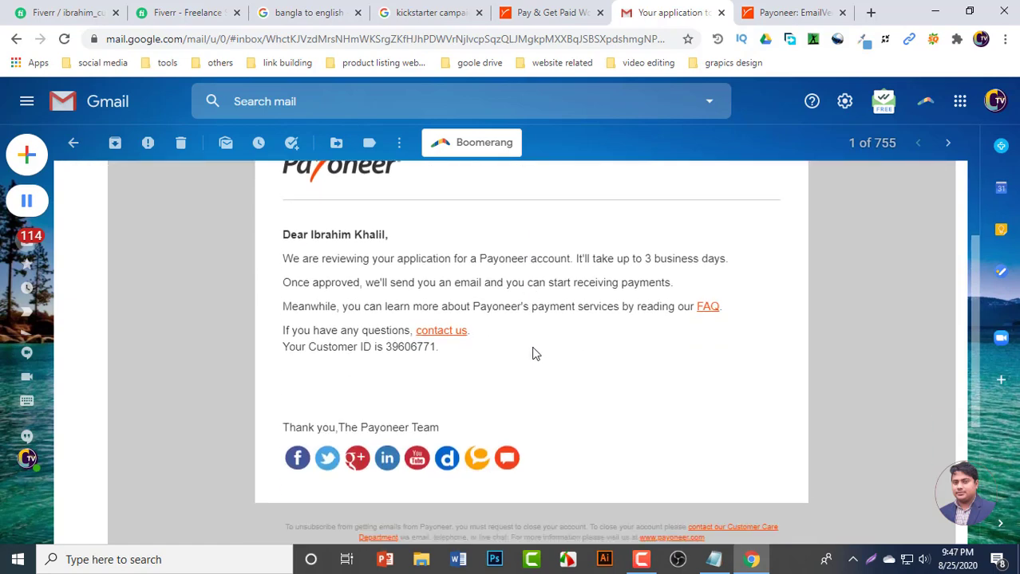
pyautogui.scroll(1, 556, 353)
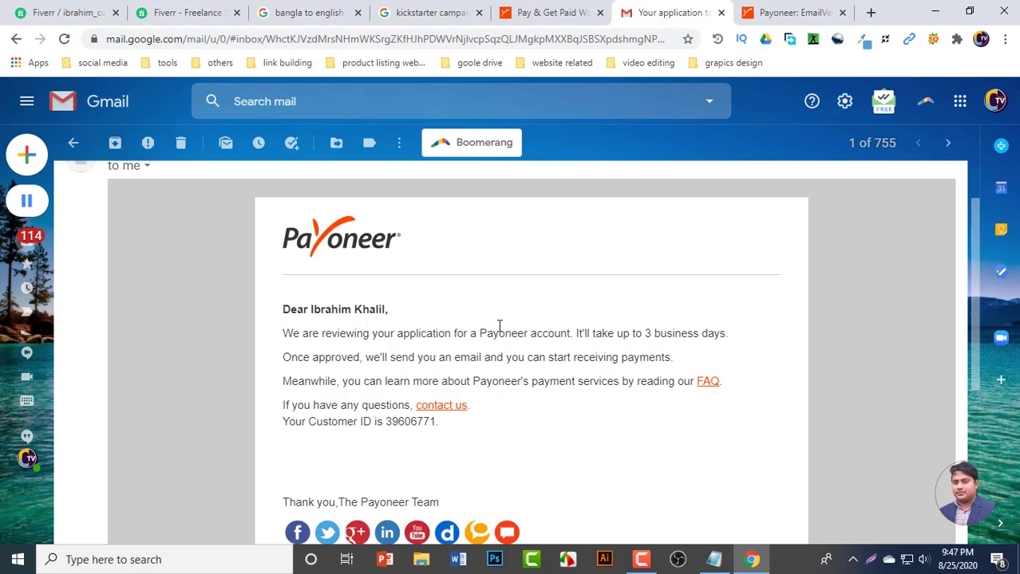
pyautogui.scroll(1, 495, 329)
pyautogui.scroll(-1, 462, 298)
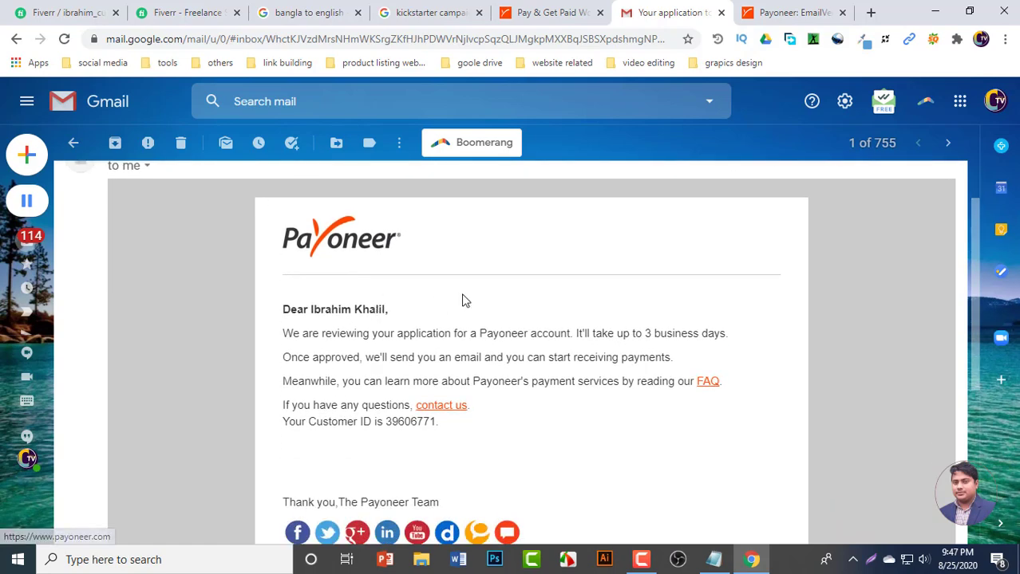
pyautogui.scroll(1, 559, 292)
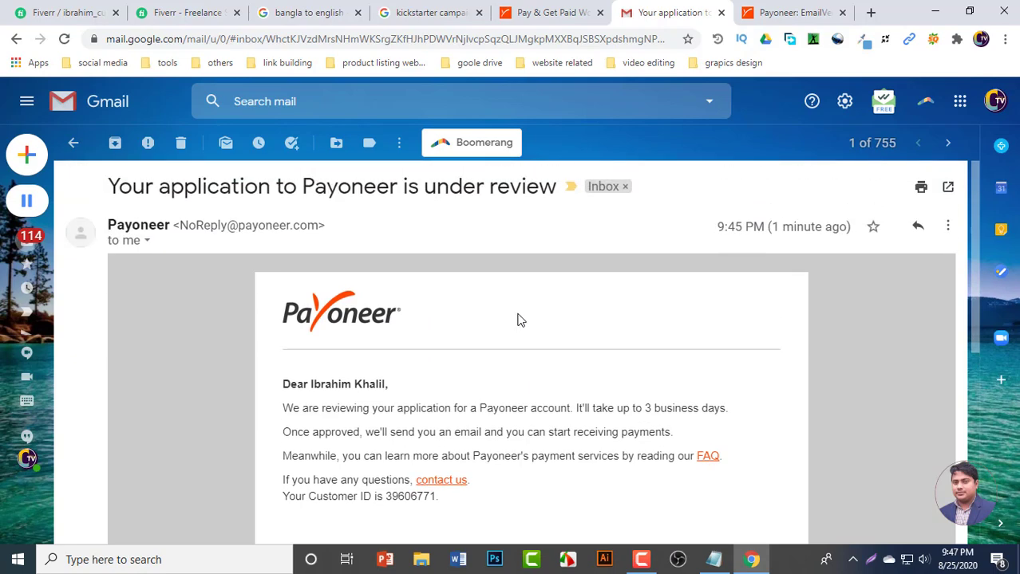